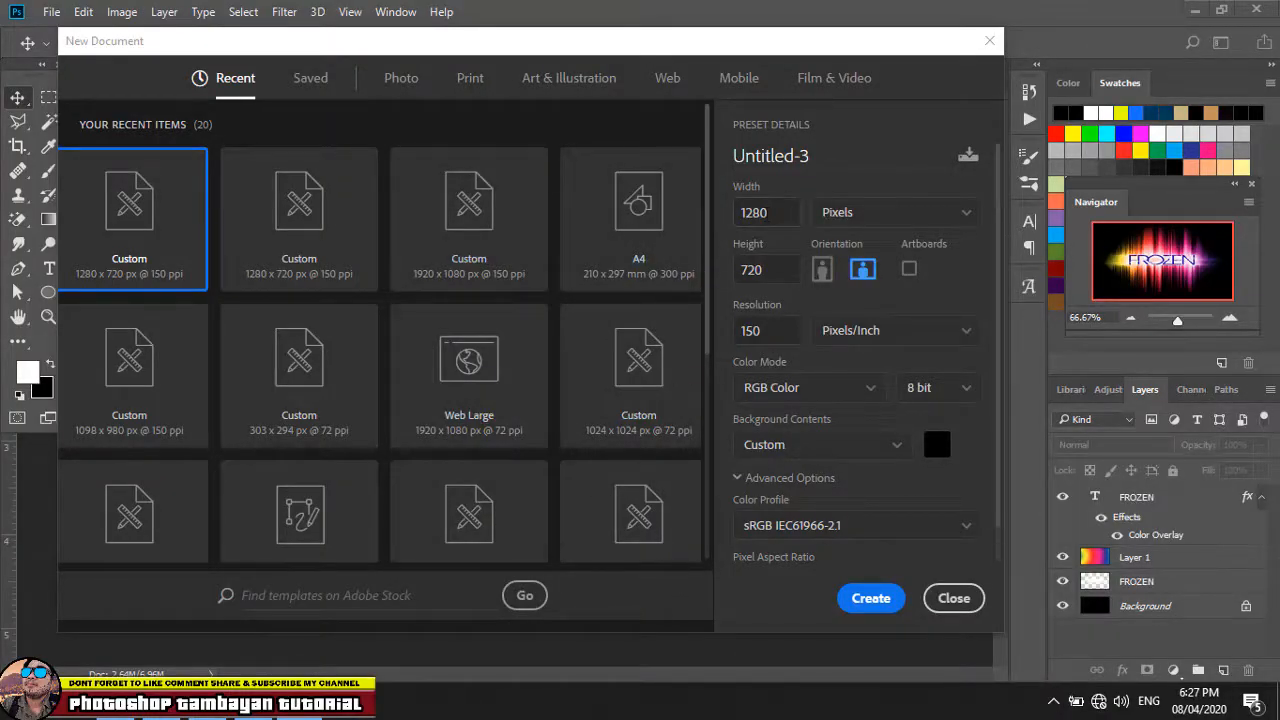
Step: Create a new 1280 × 720 pixel RGB document at 70 pixels/inch with a black background
{"action": "left_click", "coordinate": [778, 212]}
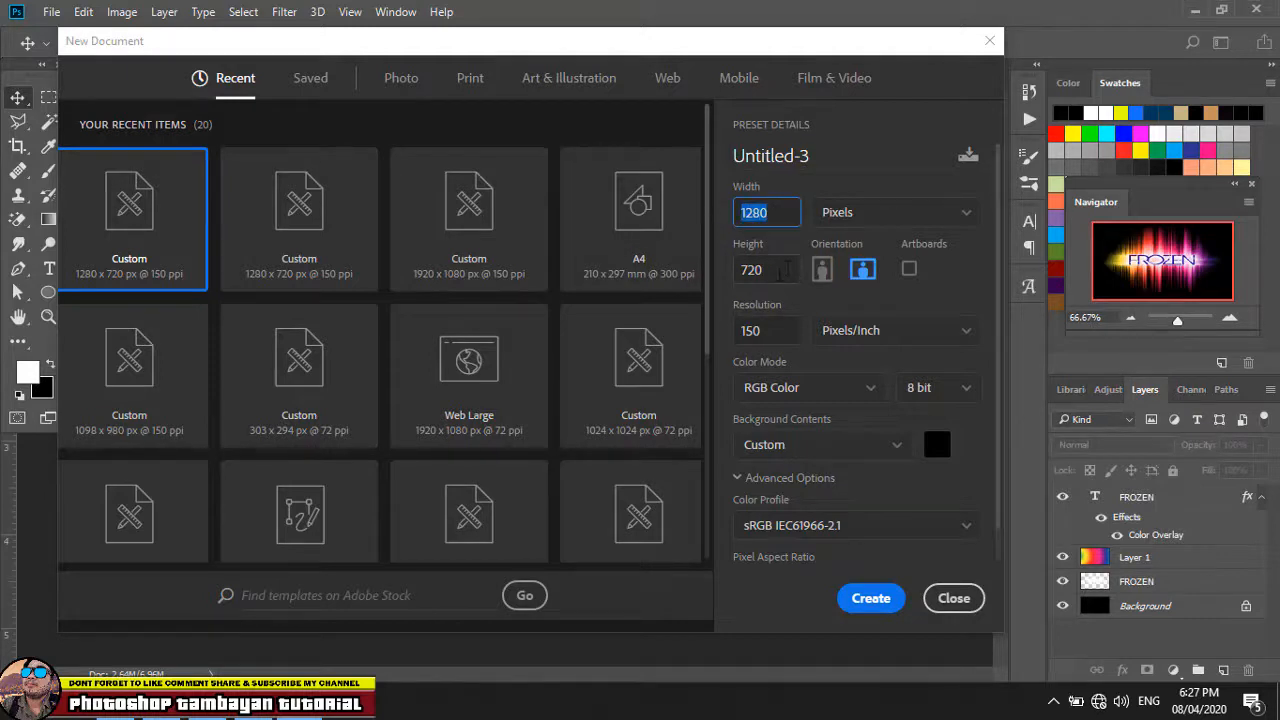
{"action": "left_click", "coordinate": [742, 278]}
{"action": "left_click", "coordinate": [728, 335]}
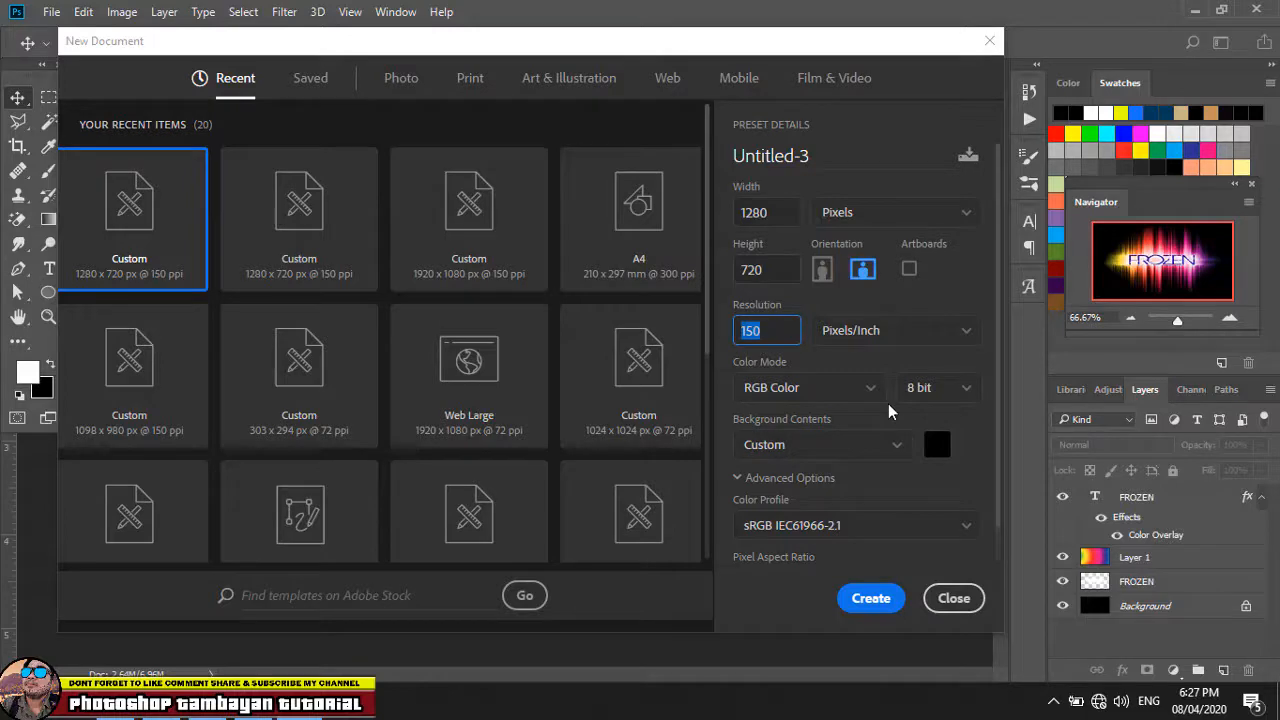
{"action": "type", "text": "70"}
{"action": "left_click", "coordinate": [869, 600]}
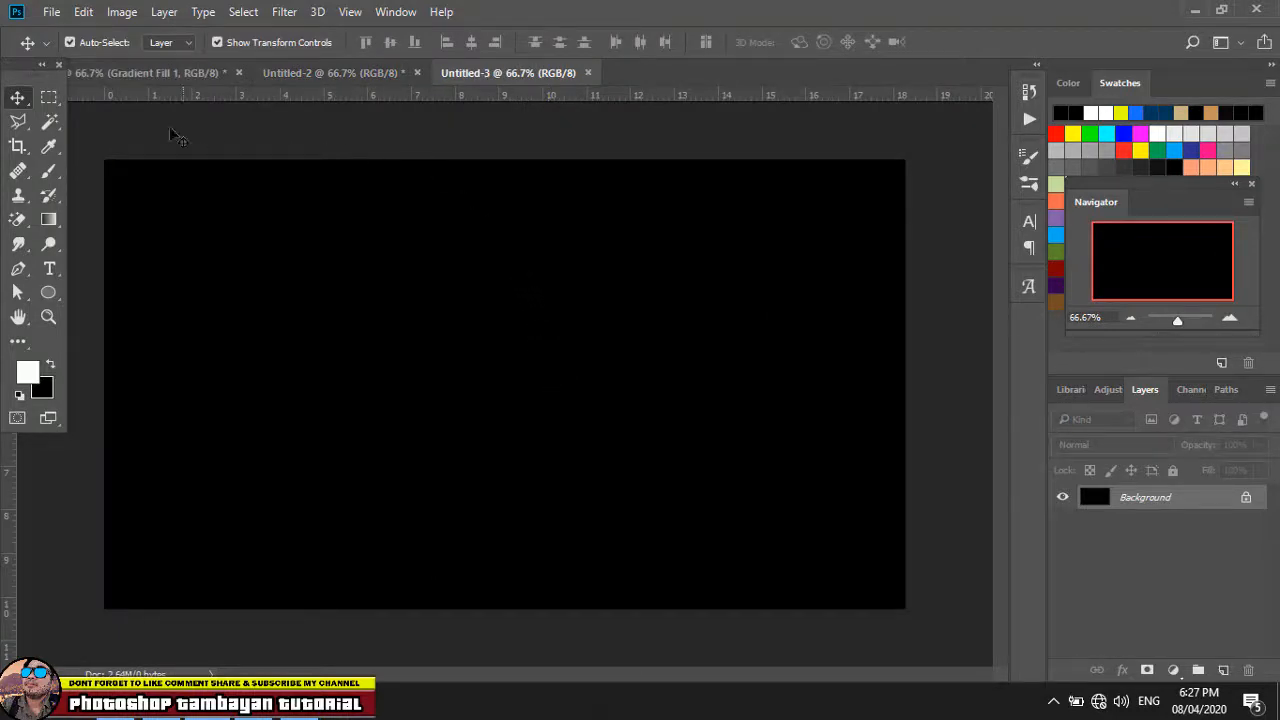
Step: Draw a large text box in the middle of the canvas and enter FROZEN in white BIRTH OF A HERO type
{"action": "left_click", "coordinate": [49, 268]}
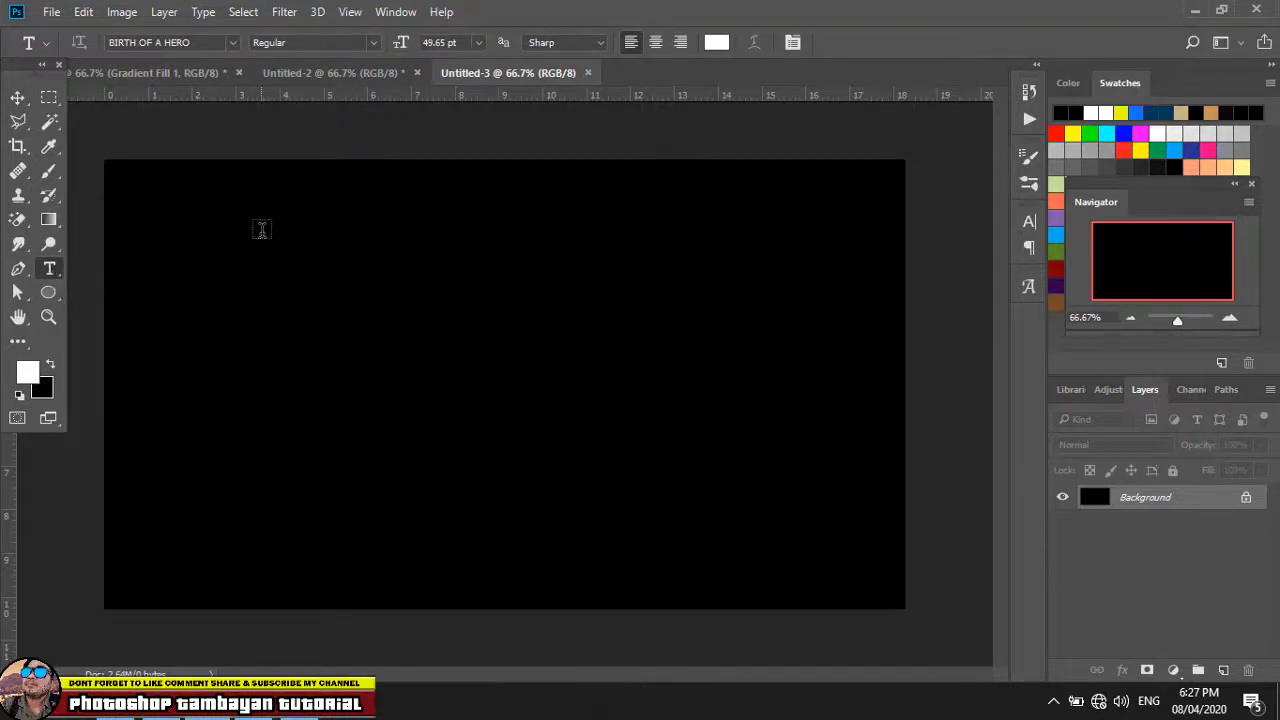
{"action": "left_click_drag", "start_coordinate": [233, 257], "coordinate": [788, 507]}
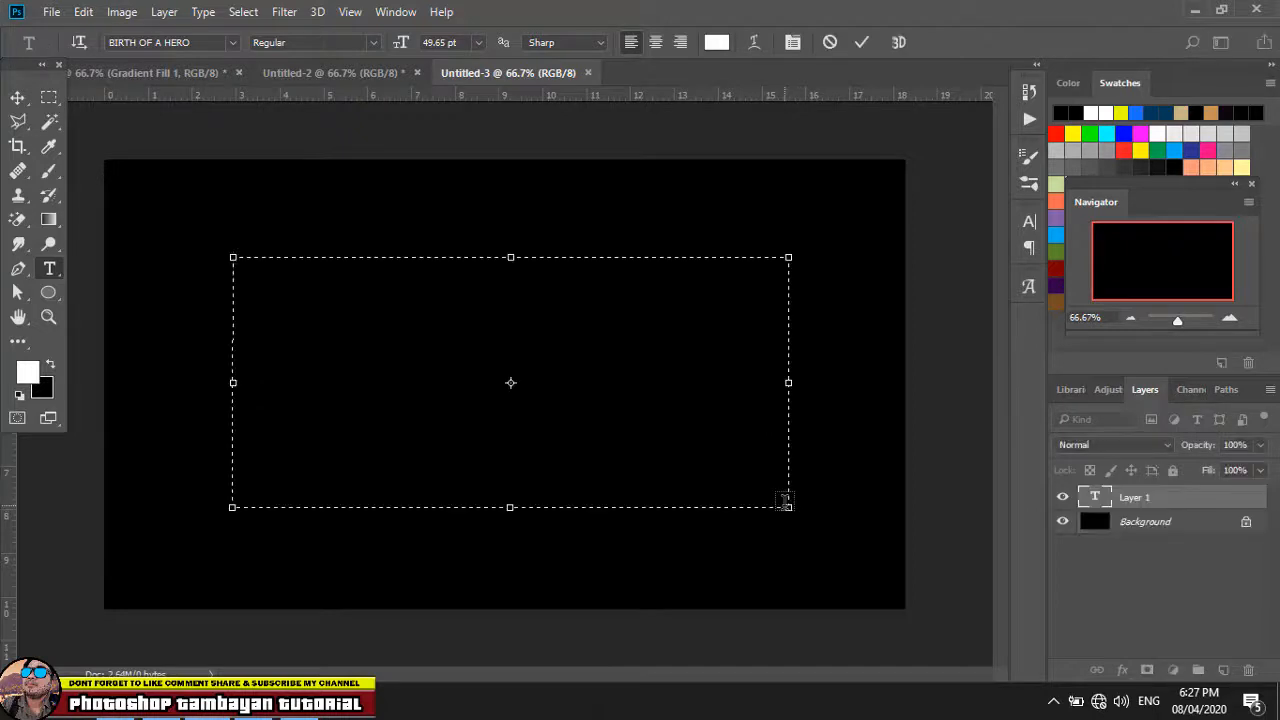
{"action": "type", "text": "FRO"}
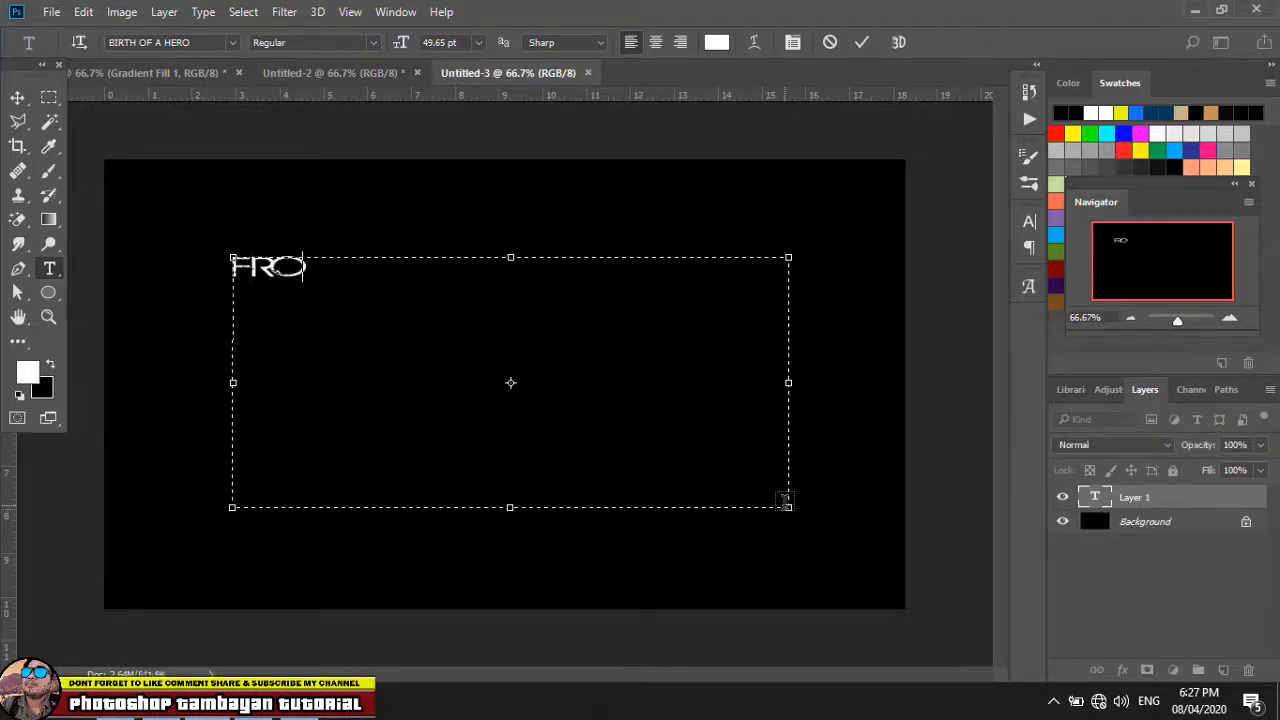
{"action": "type", "text": "ZEN"}
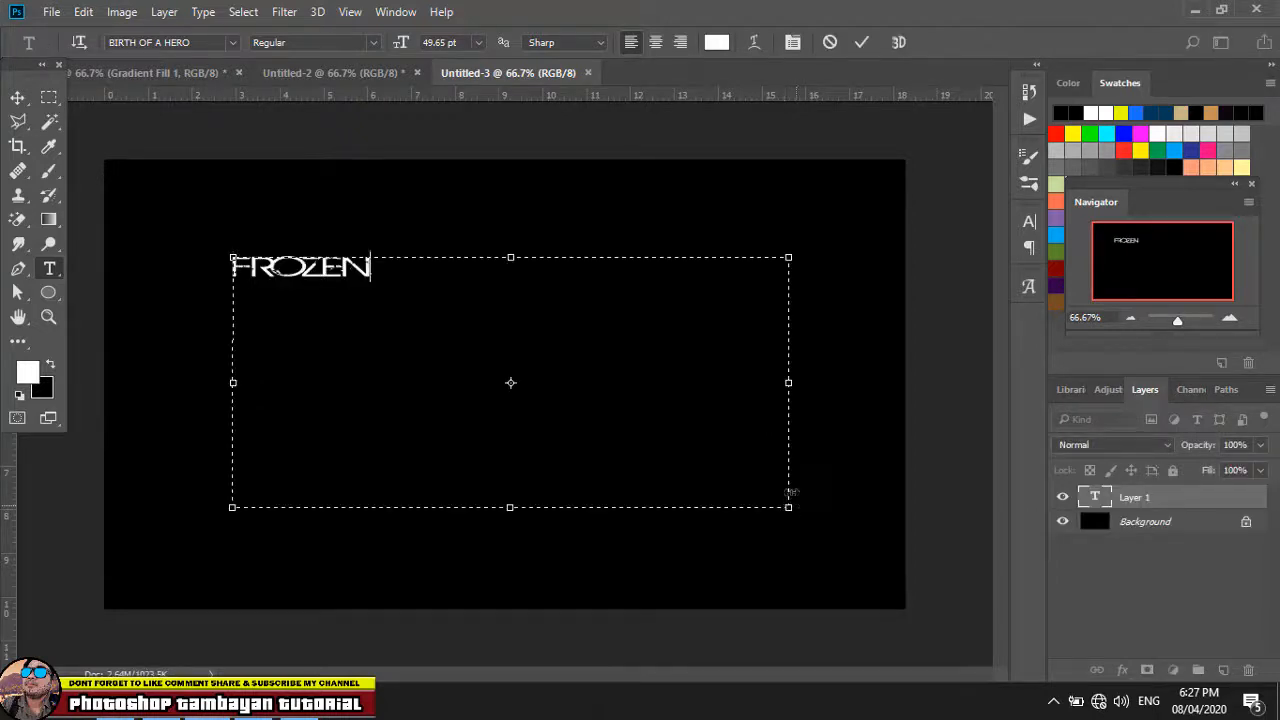
Step: Enlarge the FROZEN text to about 270% width and 323% height
{"action": "left_click_drag", "start_coordinate": [388, 271], "coordinate": [230, 268]}
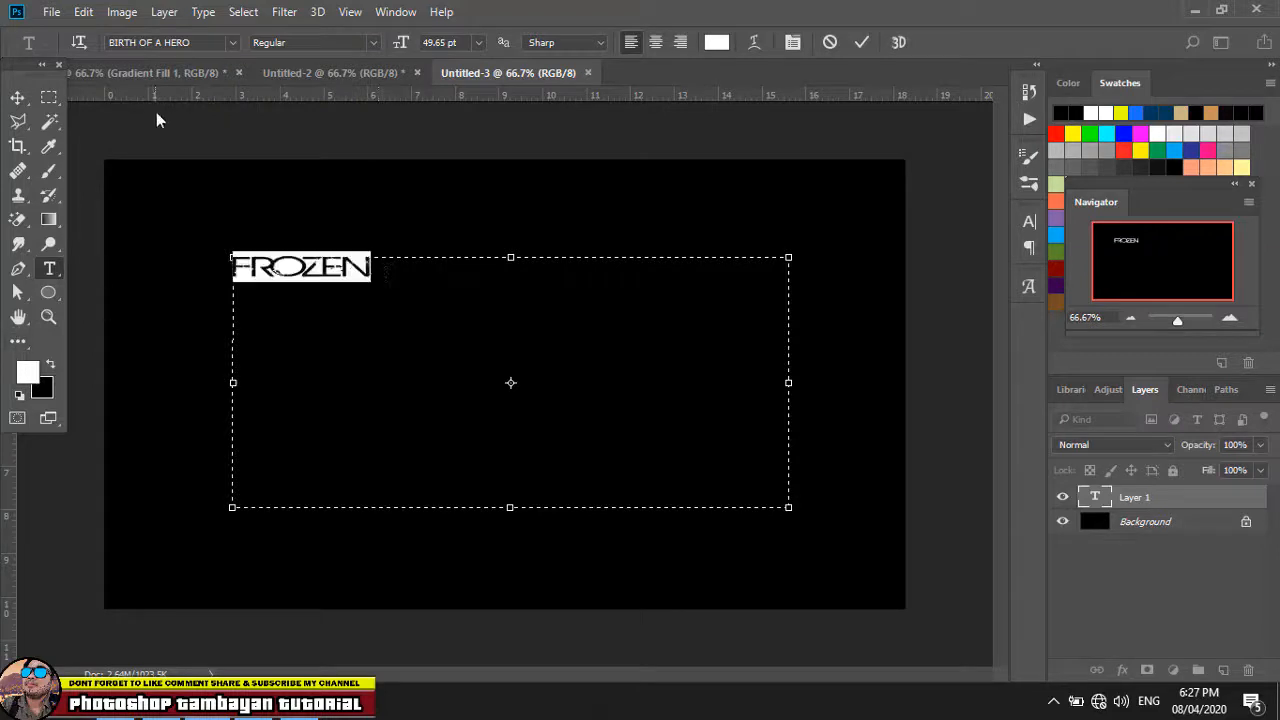
{"action": "left_click_drag", "start_coordinate": [789, 507], "coordinate": [628, 376]}
{"action": "left_click", "coordinate": [16, 98]}
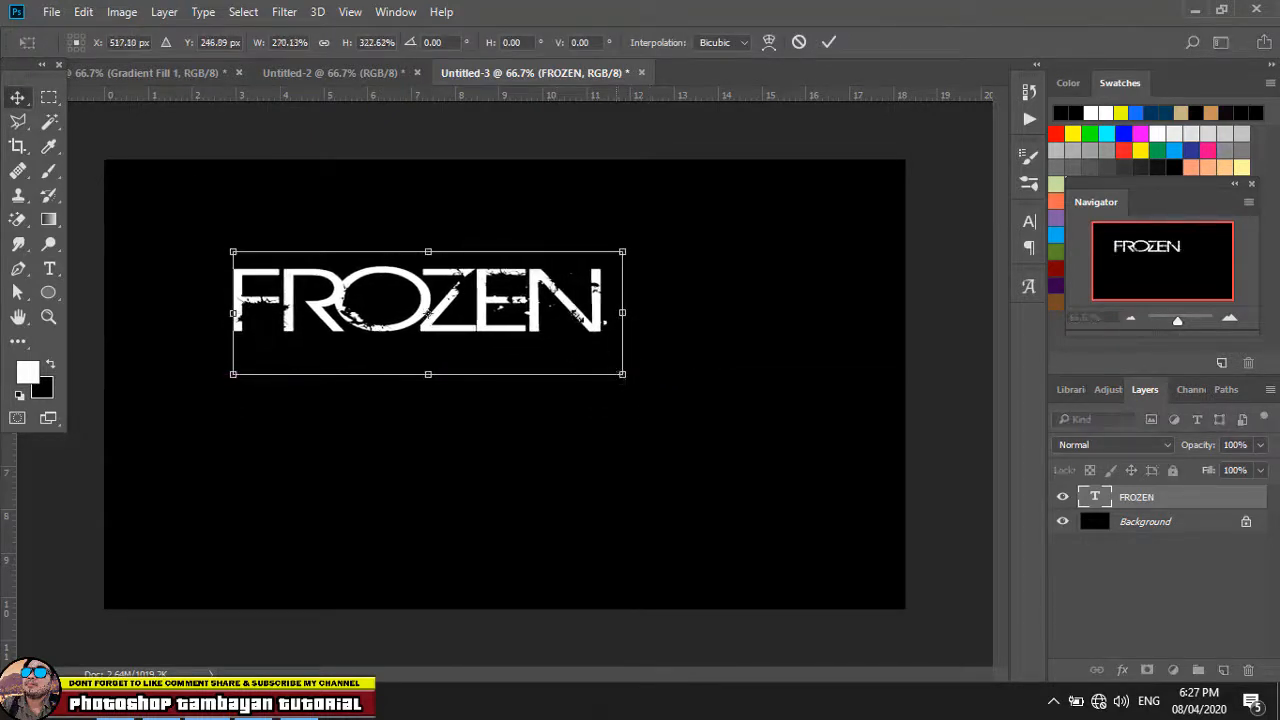
{"action": "key", "text": "Return"}
Step: Scale the FROZEN text down to about 91% width and 78% height and position it at the canvas centre
{"action": "left_click_drag", "start_coordinate": [574, 306], "coordinate": [640, 381]}
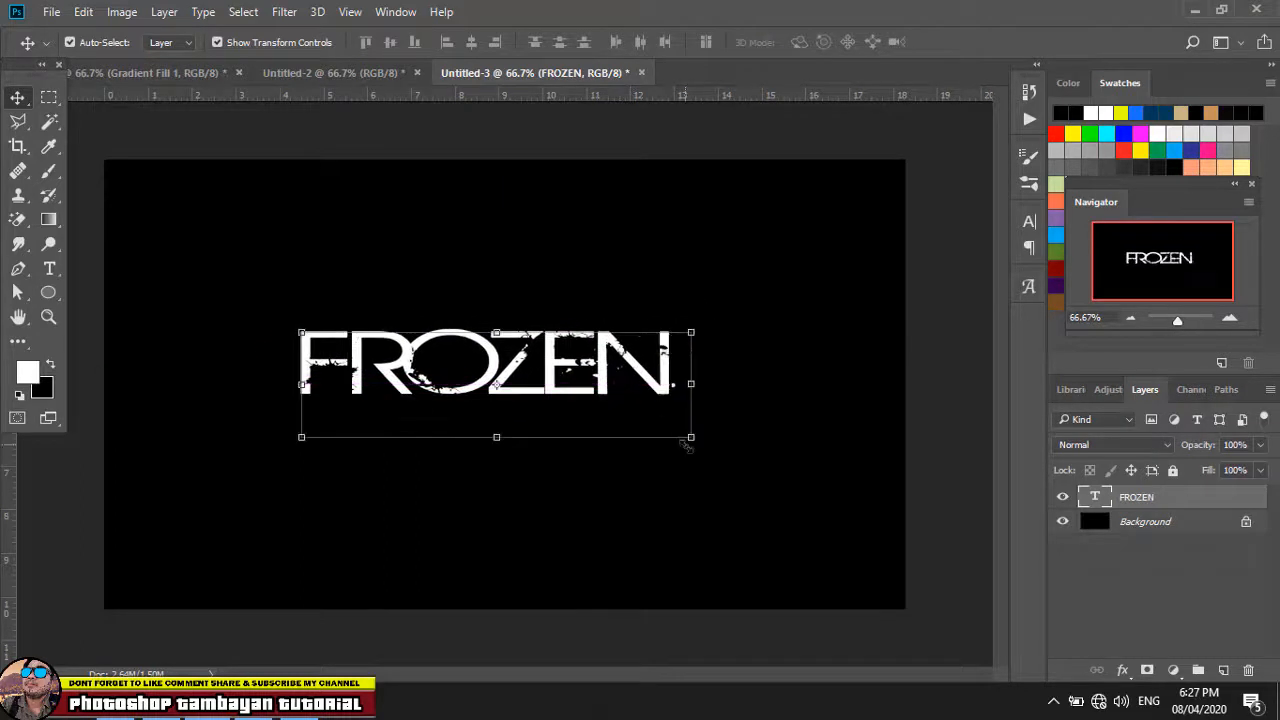
{"action": "left_click_drag", "start_coordinate": [686, 436], "coordinate": [654, 409]}
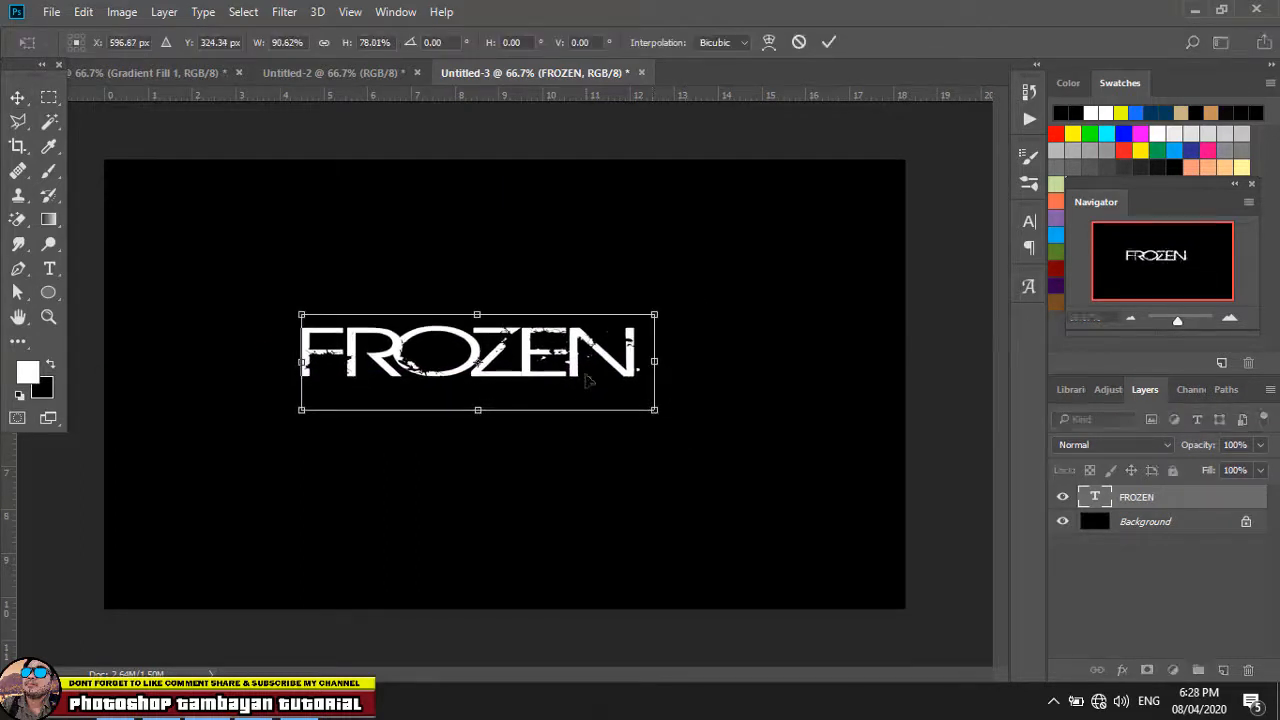
{"action": "key", "text": "Return"}
{"action": "left_click_drag", "start_coordinate": [577, 359], "coordinate": [609, 379]}
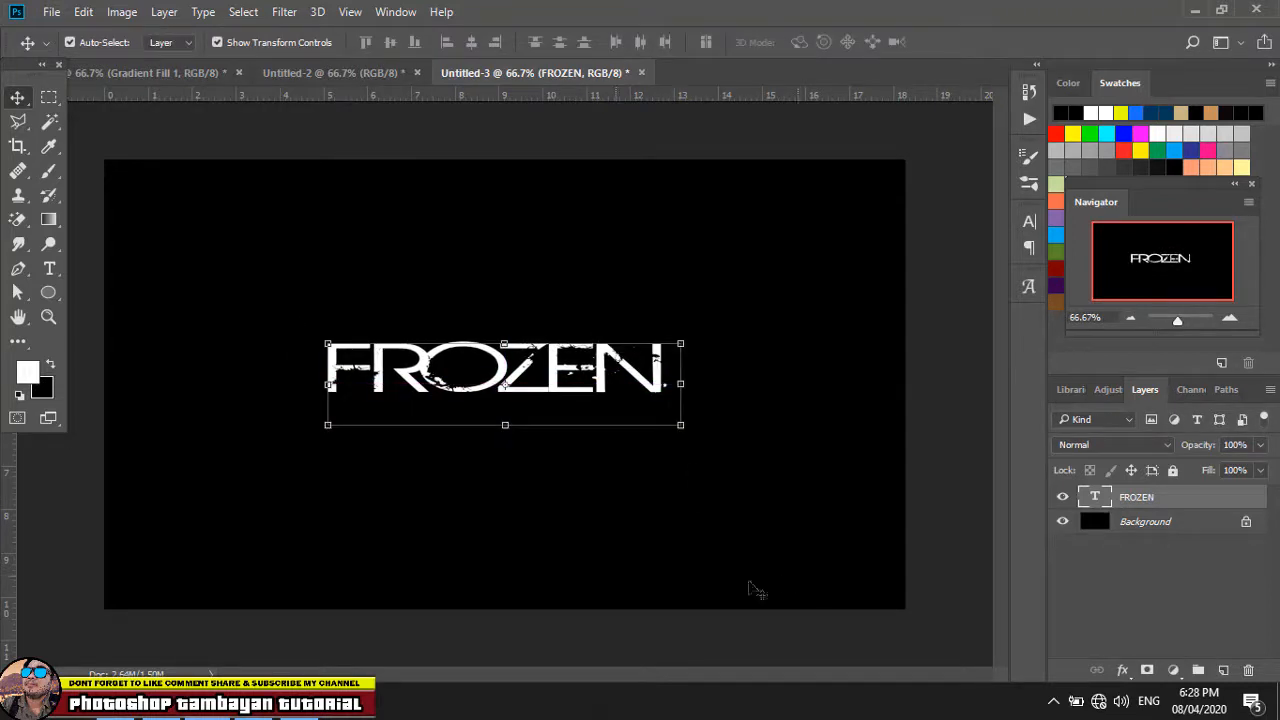
Step: Duplicate the FROZEN text layer as FROZEN copy and hide the duplicate
{"action": "right_click", "coordinate": [1210, 500]}
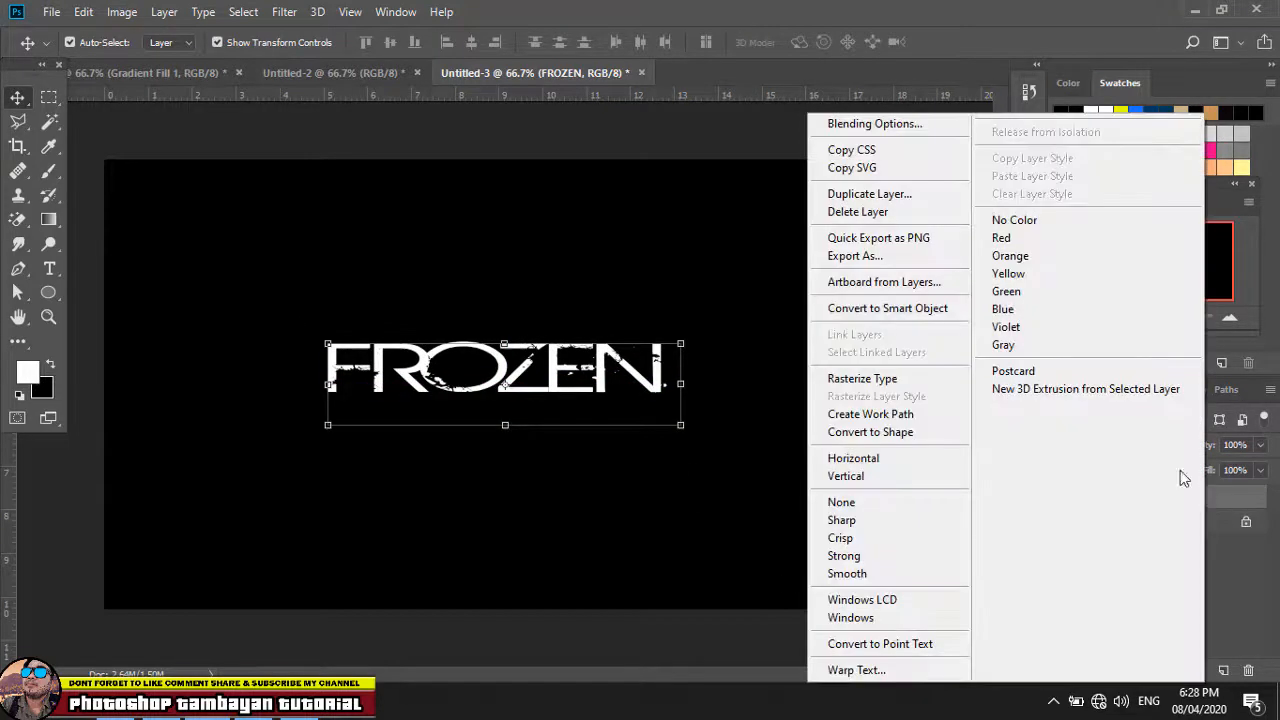
{"action": "left_click", "coordinate": [866, 194]}
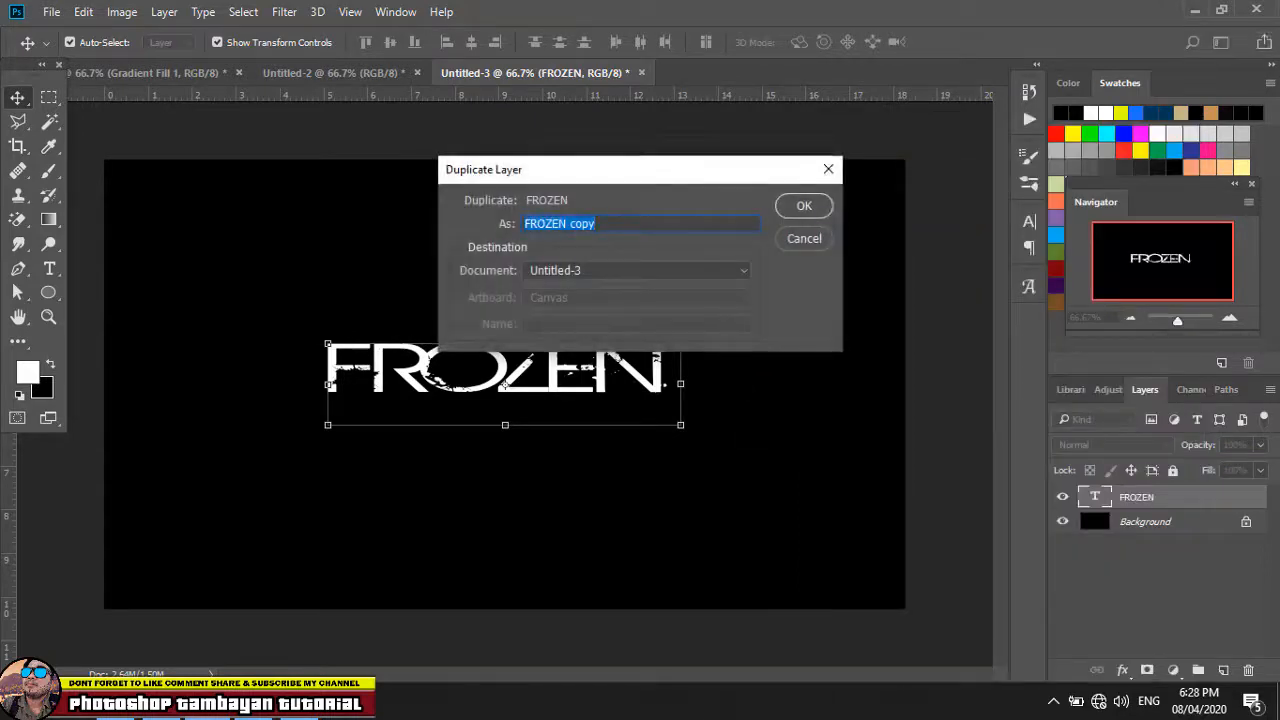
{"action": "left_click", "coordinate": [801, 207]}
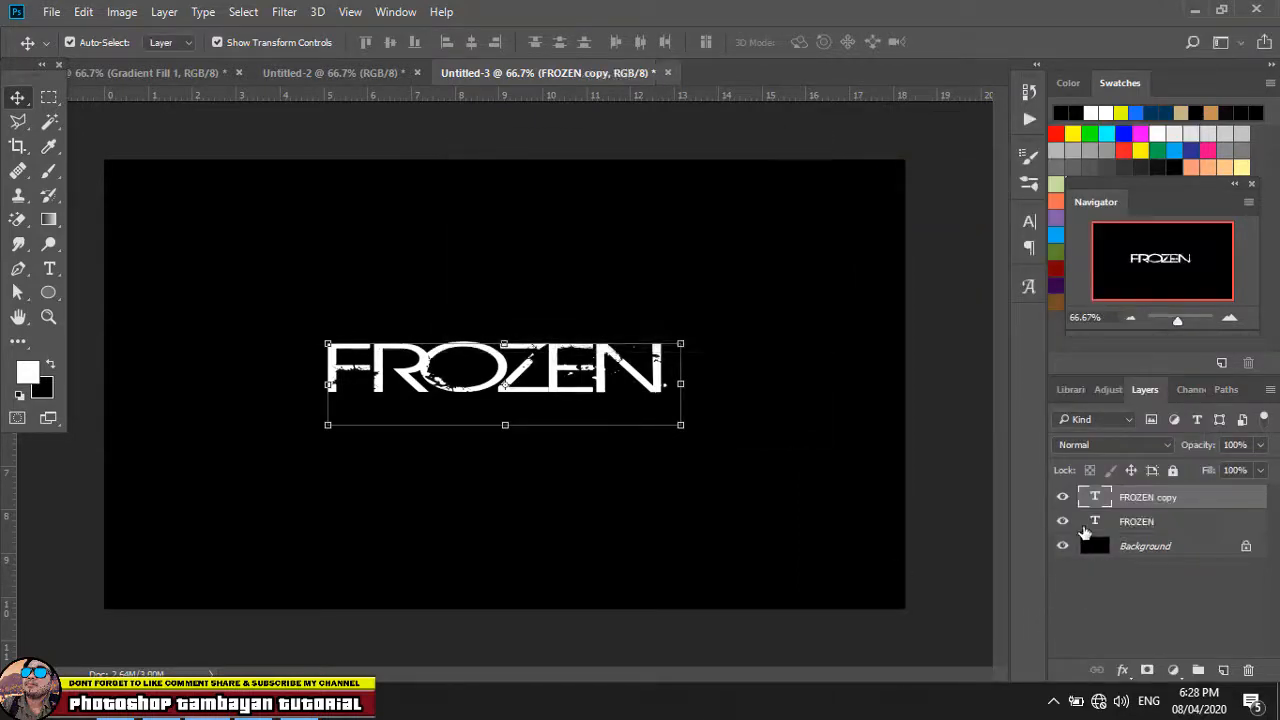
{"action": "left_click", "coordinate": [1062, 497]}
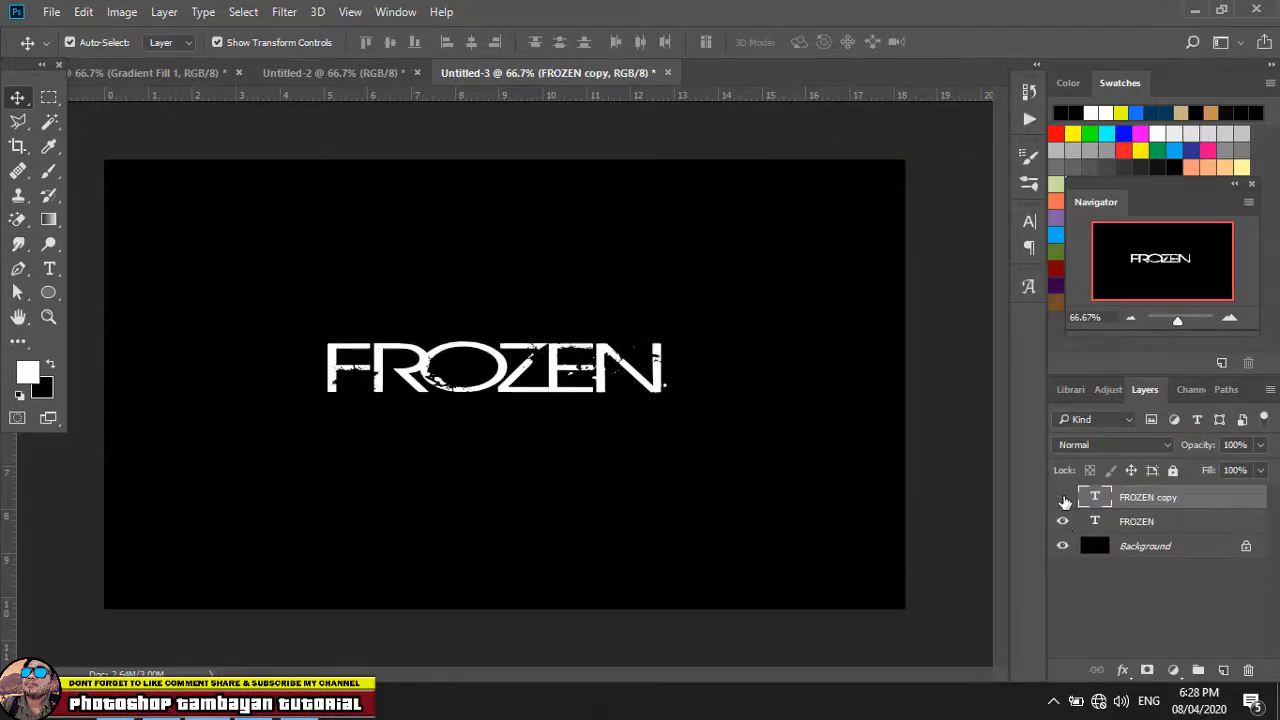
Step: Rasterize the original FROZEN layer and apply the Wind filter to it with the Wind method, from the right
{"action": "left_click", "coordinate": [1145, 527]}
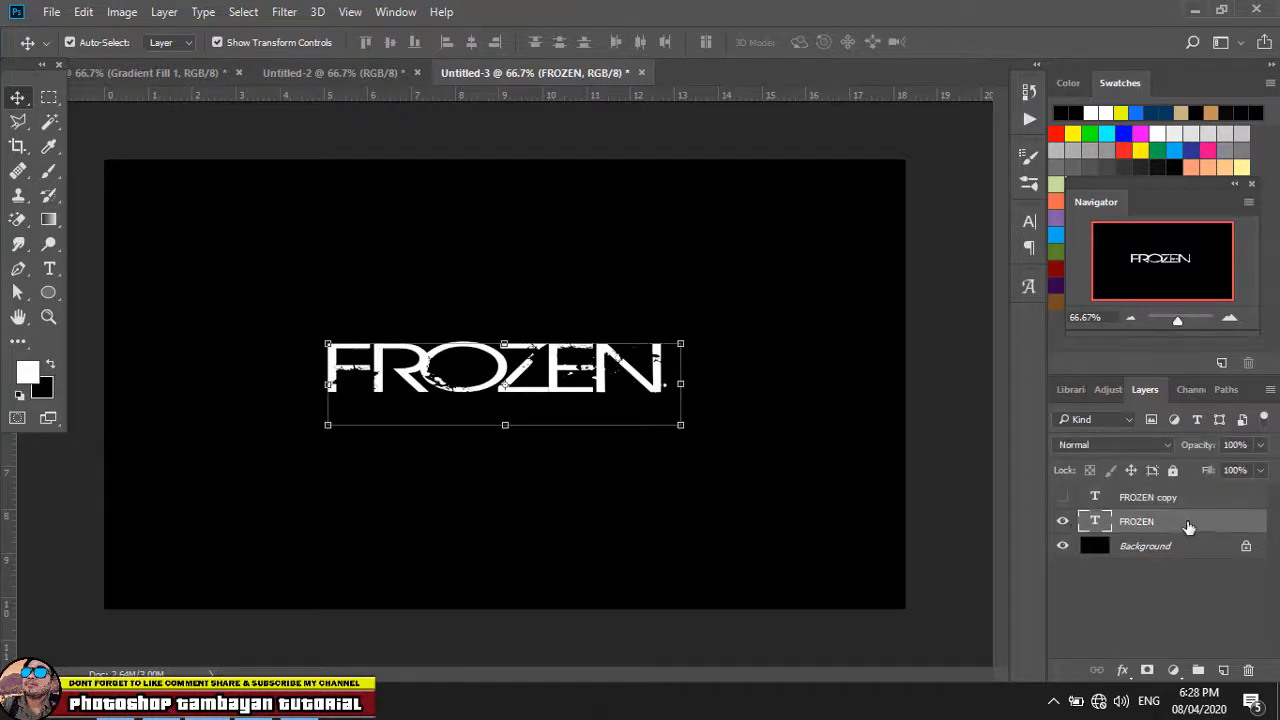
{"action": "left_click", "coordinate": [284, 12]}
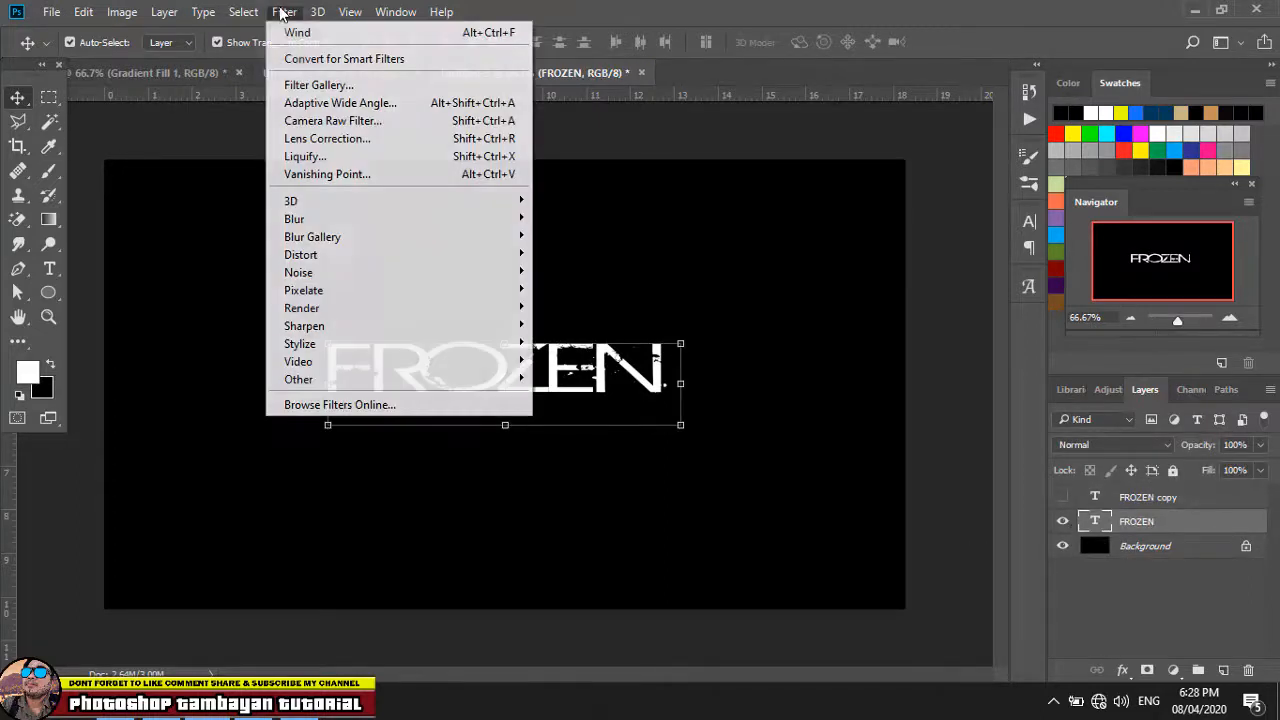
{"action": "mouse_move", "coordinate": [380, 344]}
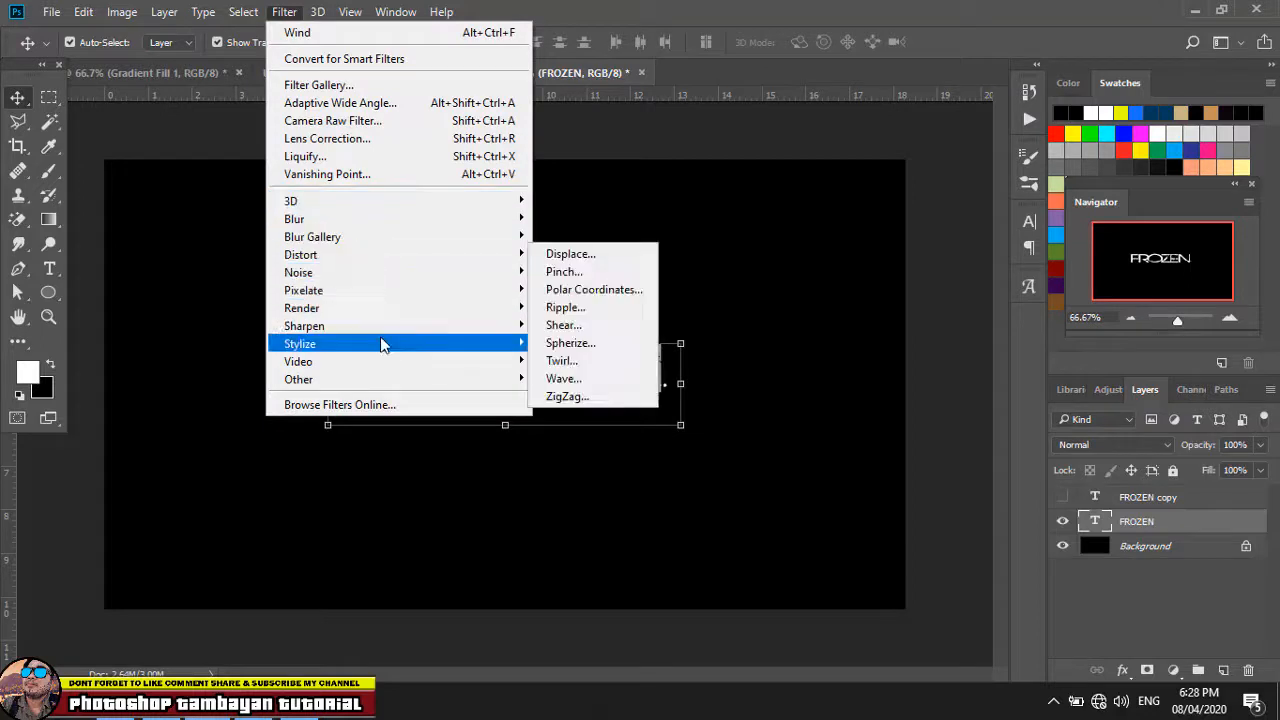
{"action": "left_click", "coordinate": [565, 485]}
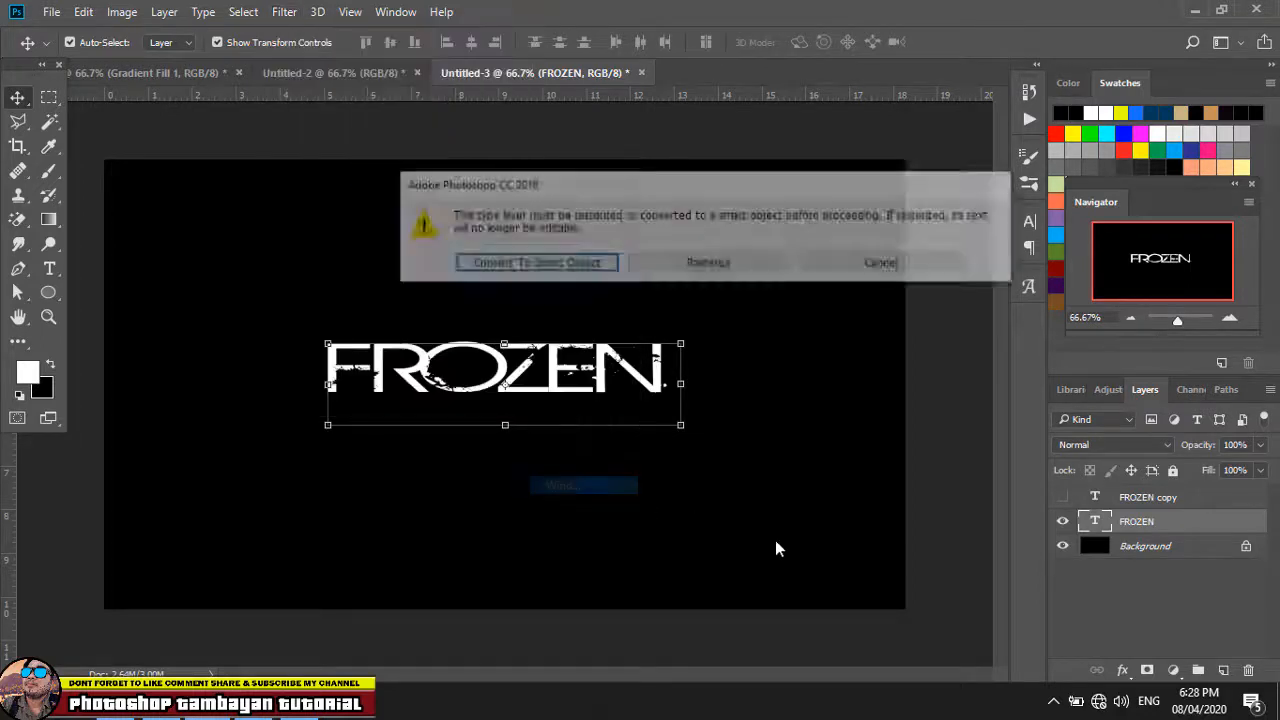
{"action": "left_click", "coordinate": [707, 266]}
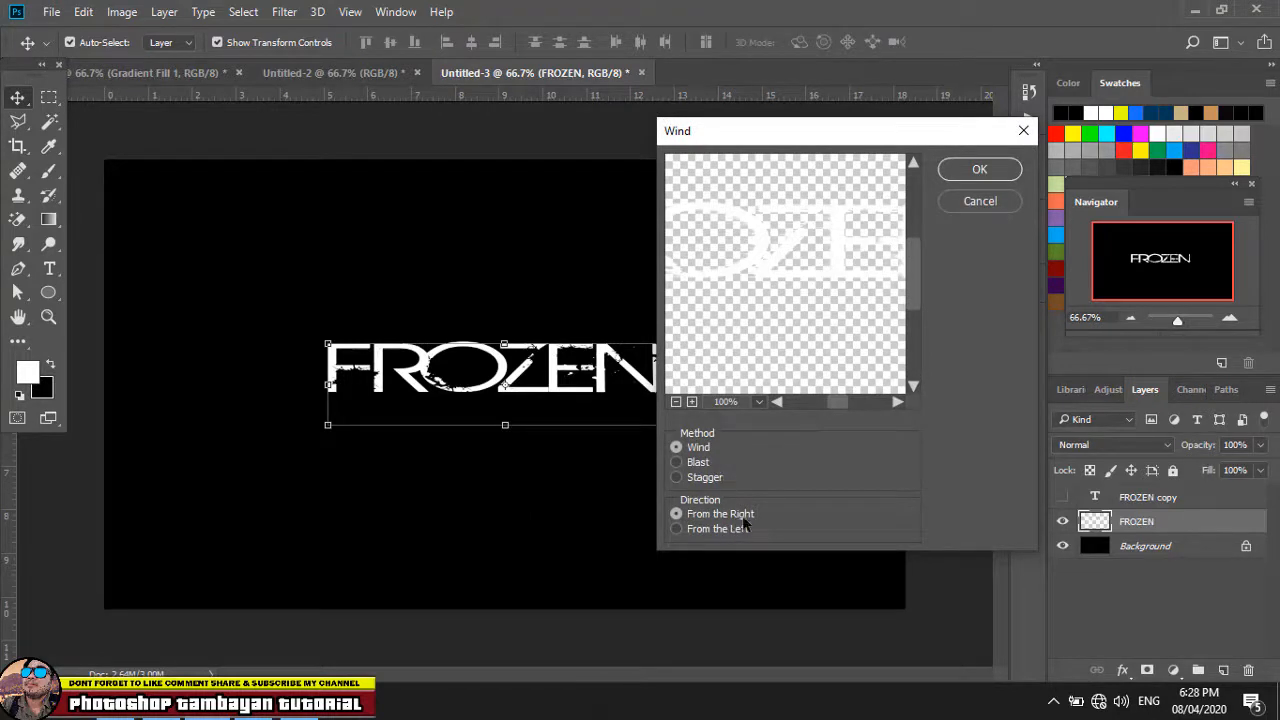
{"action": "left_click", "coordinate": [968, 172]}
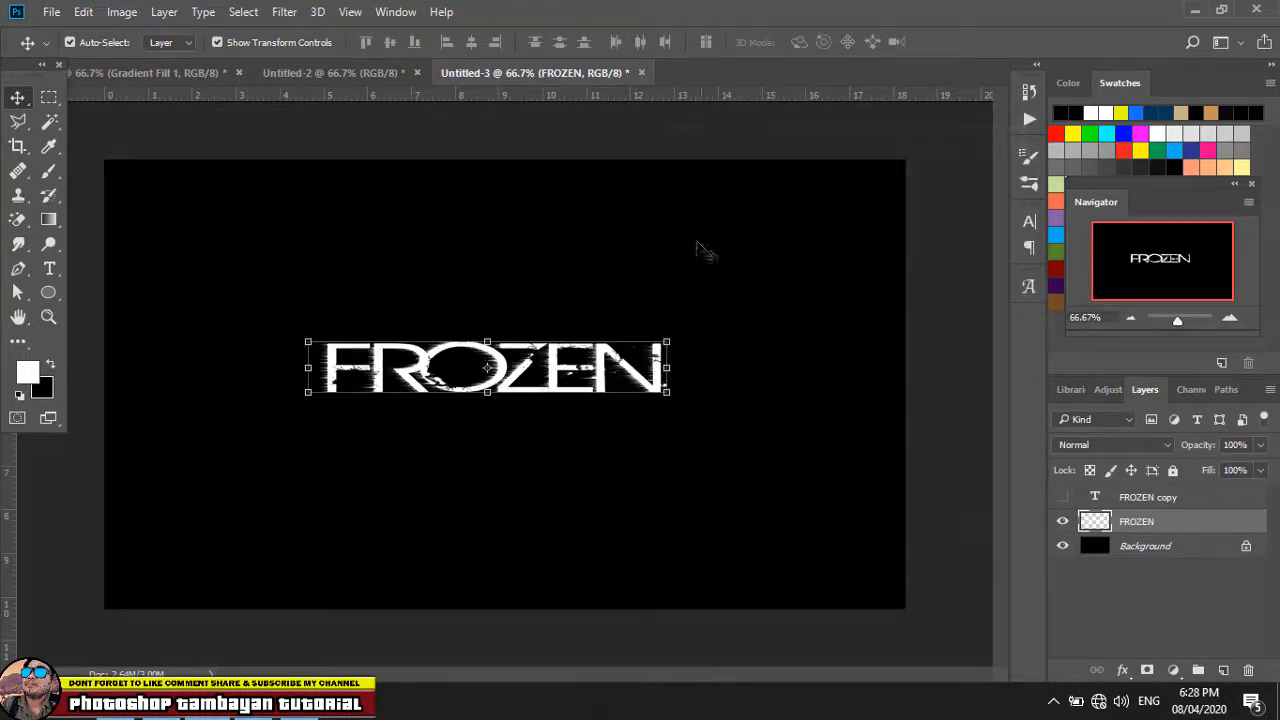
Step: Reapply the same Wind filter several times to lengthen the streaks on the left side of the lettering
{"action": "key", "text": "ctrl"}
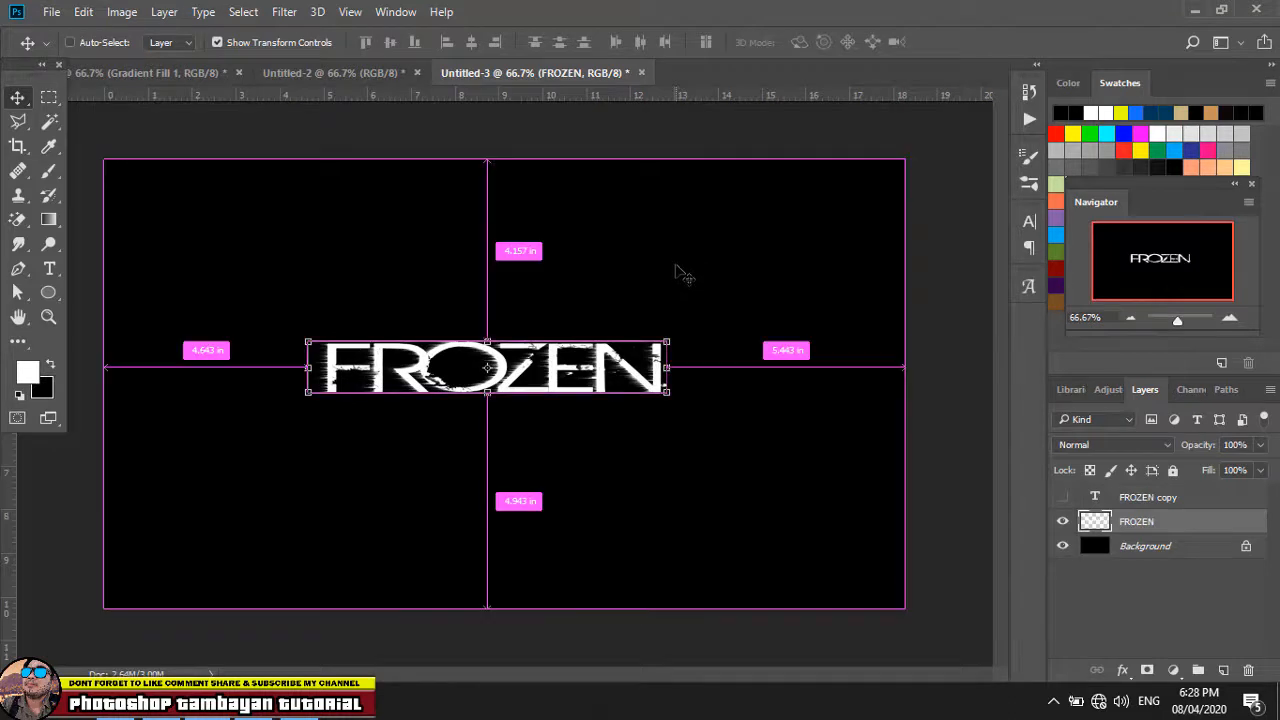
{"action": "key", "text": "ctrl+f"}
{"action": "key", "text": "ctrl+f"}
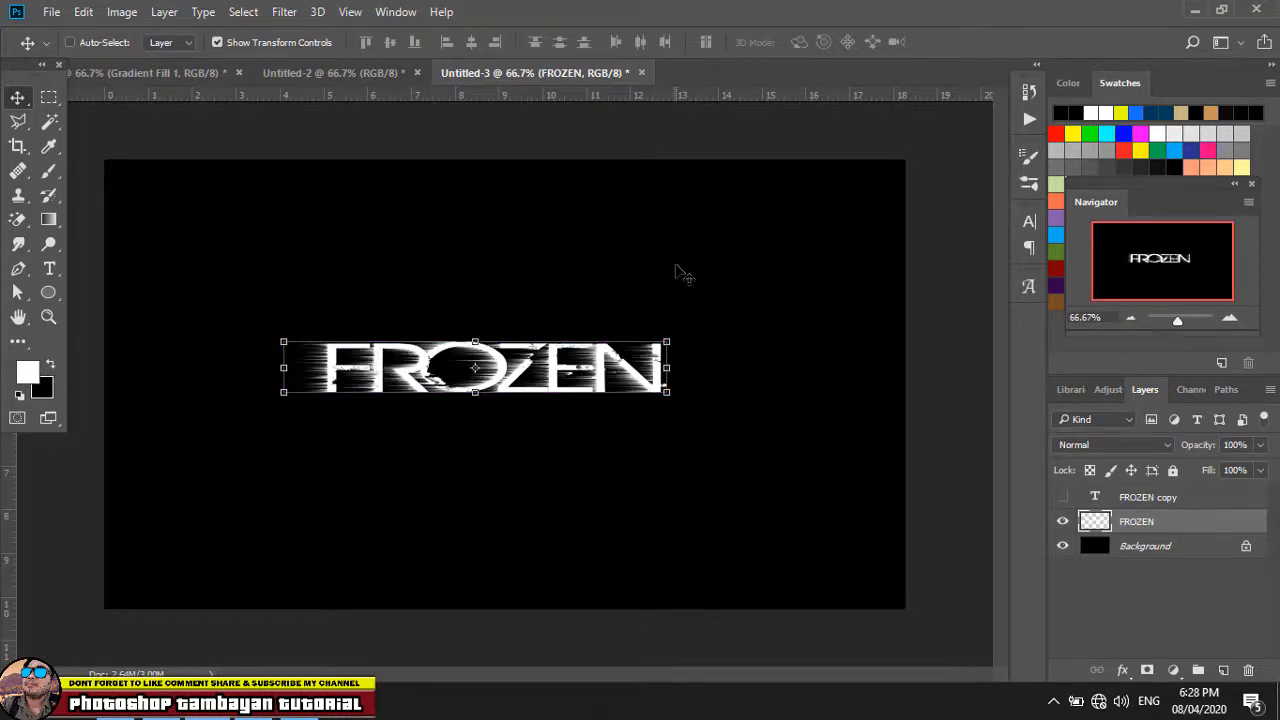
{"action": "key", "text": "ctrl+f"}
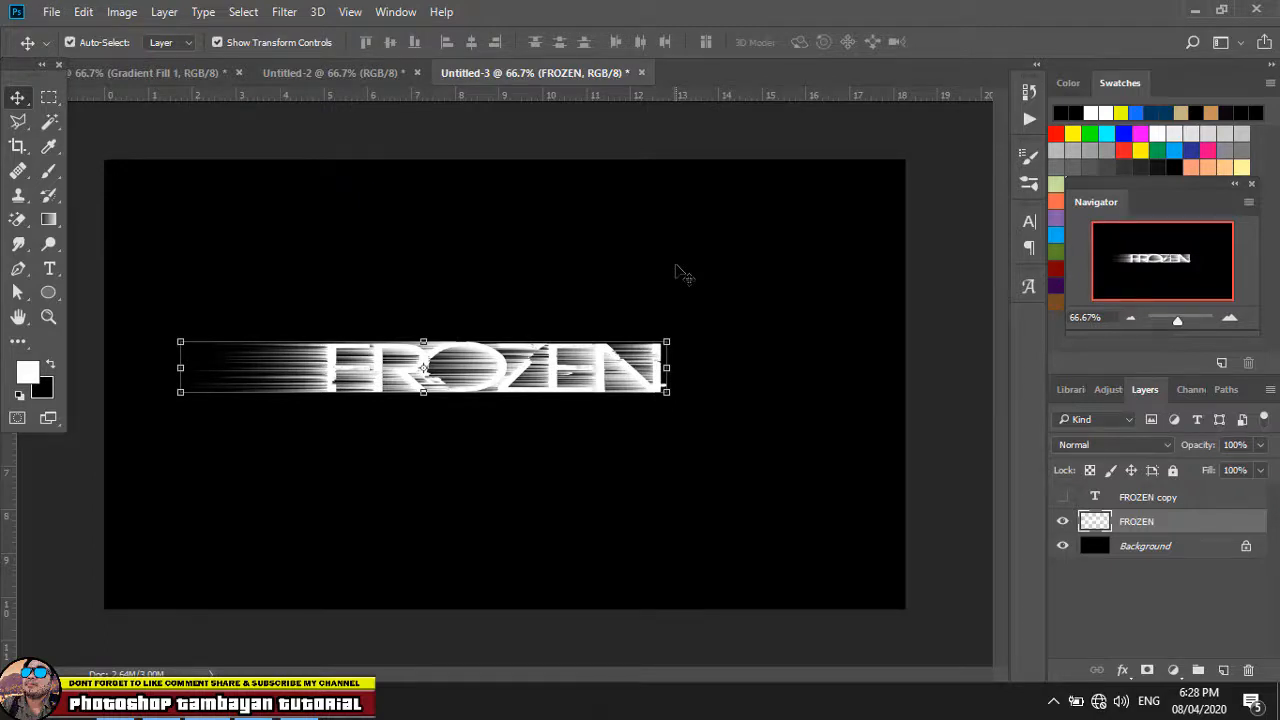
{"action": "key", "text": "ctrl+f"}
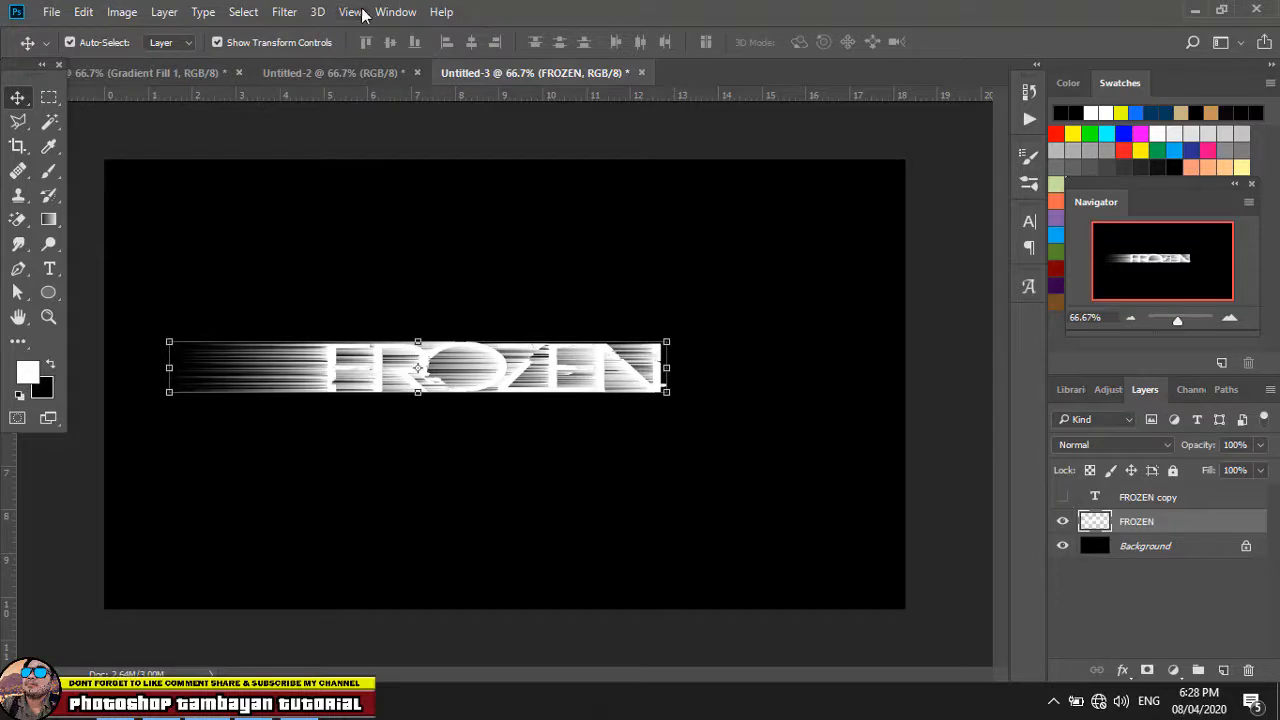
Step: Apply the Wind filter to the FROZEN layer with the Wind method, direction From the Left
{"action": "left_click", "coordinate": [285, 12]}
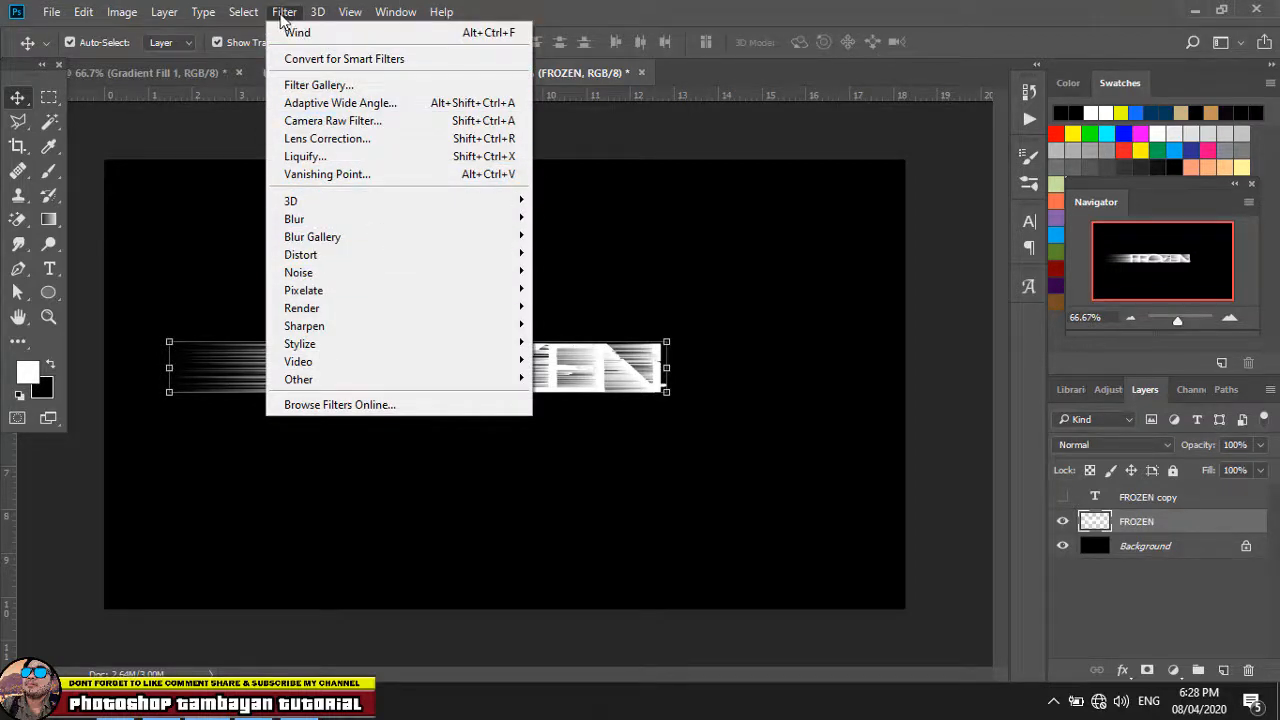
{"action": "mouse_move", "coordinate": [417, 334]}
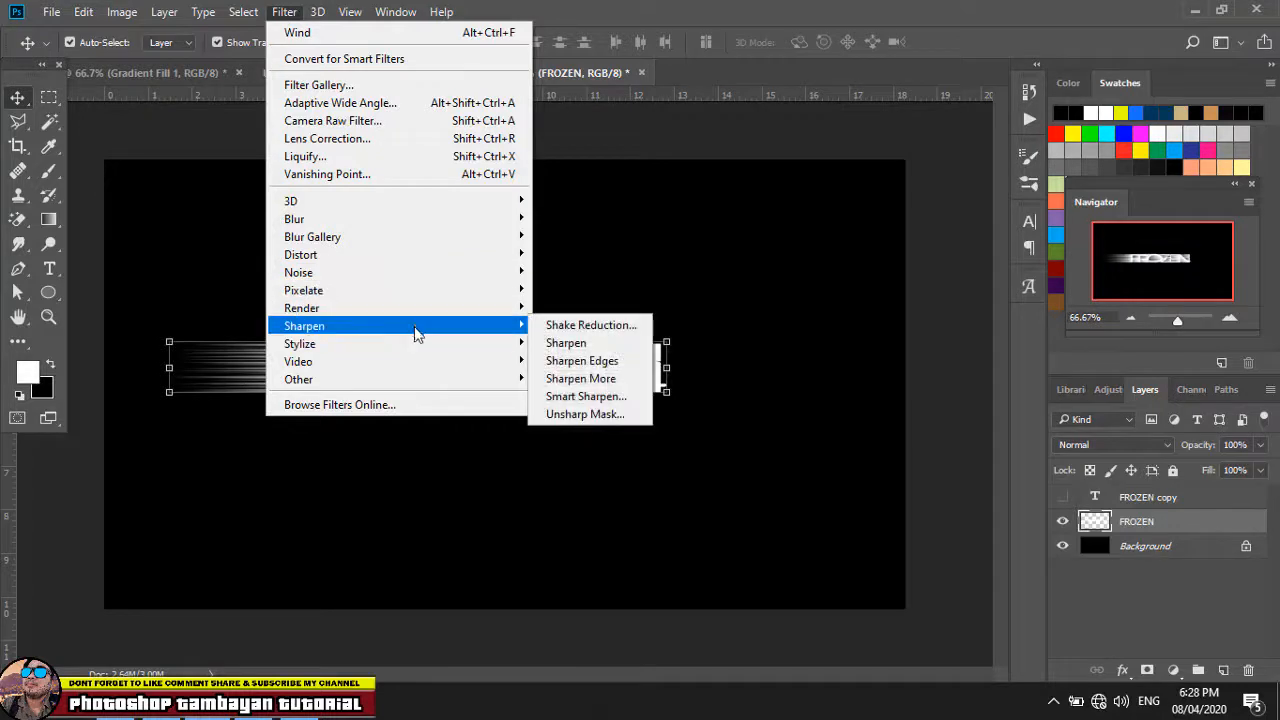
{"action": "left_click", "coordinate": [585, 487]}
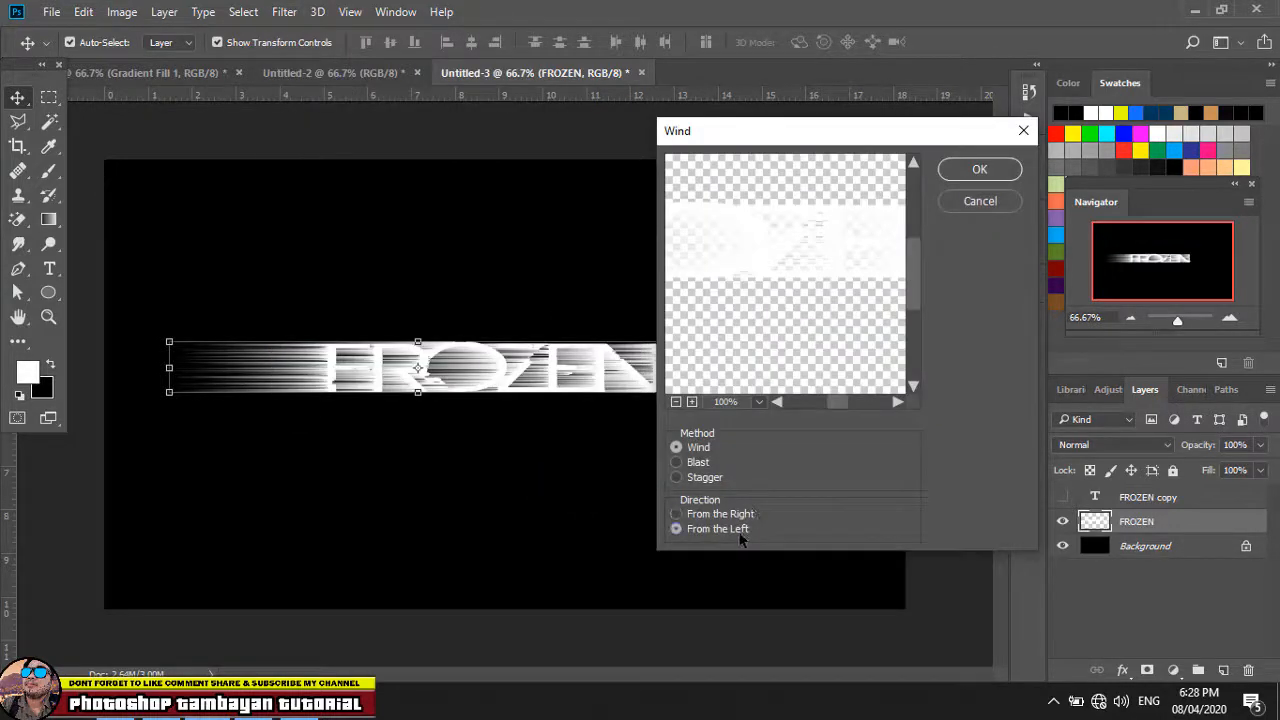
{"action": "left_click", "coordinate": [975, 170]}
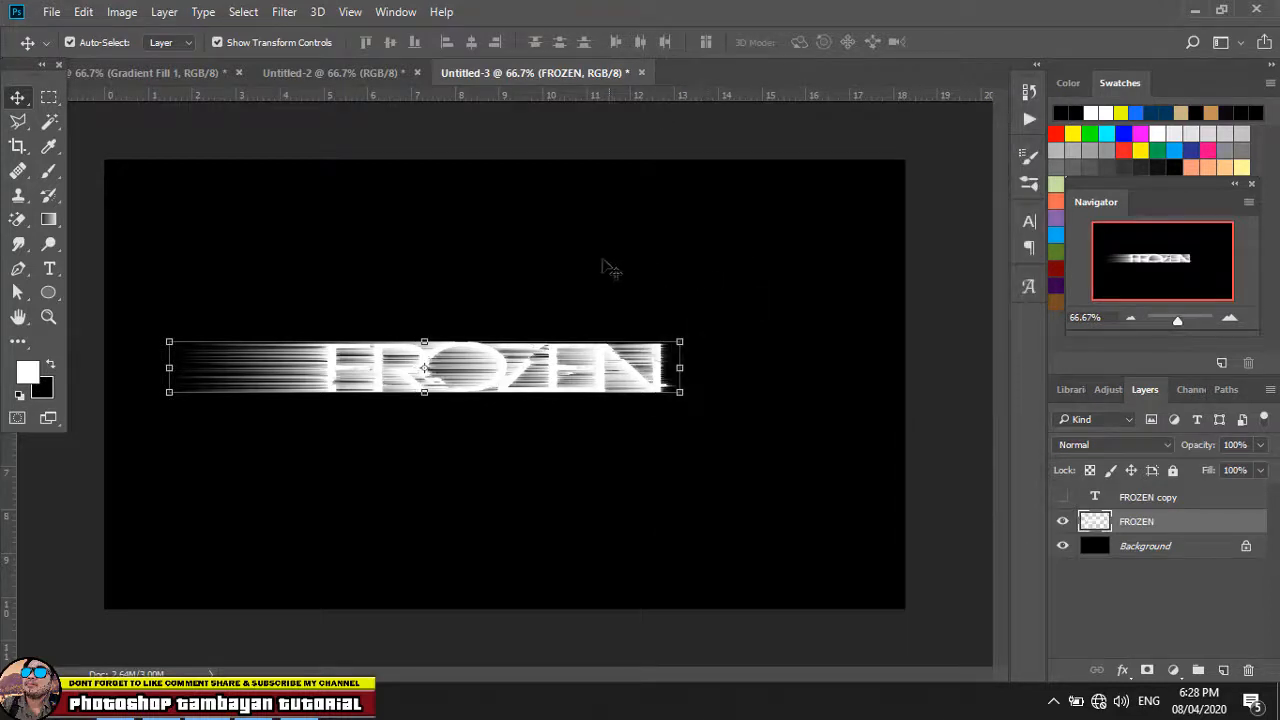
Step: Repeat the from-the-left Wind filter several times until the streaks extend far to the right of the lettering
{"action": "key", "text": "ctrl"}
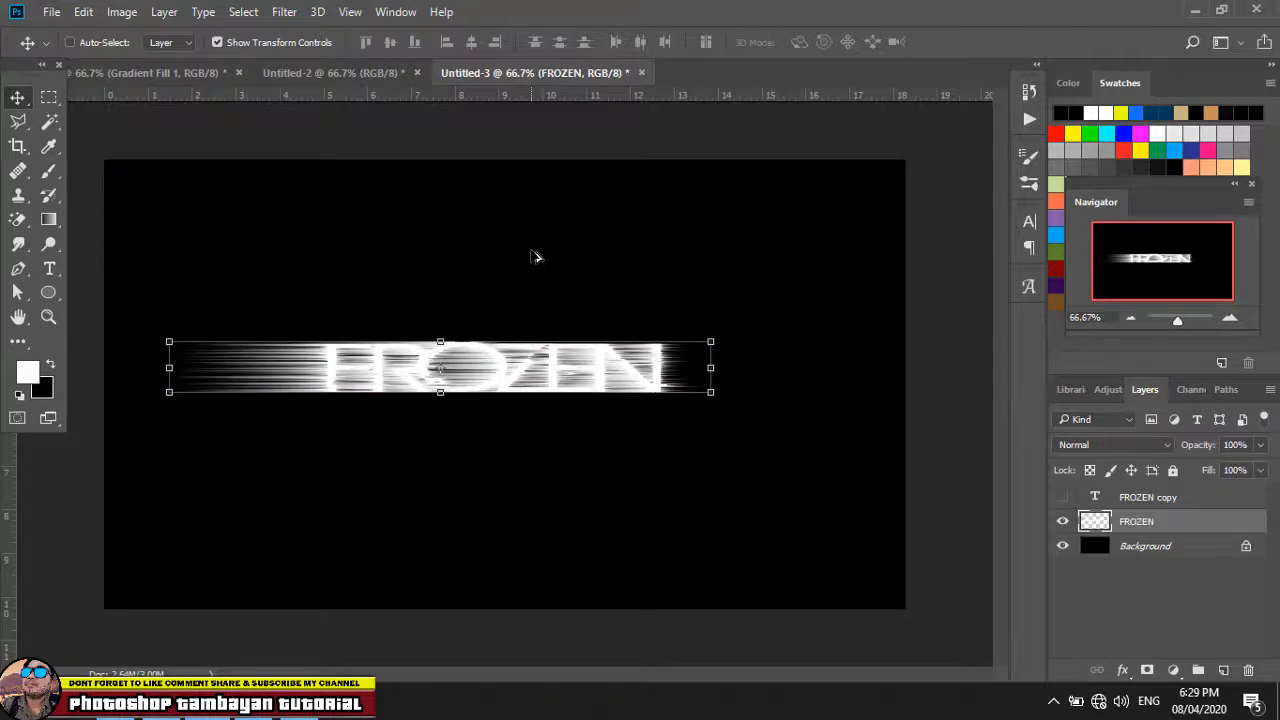
{"action": "key", "text": "ctrl+f"}
{"action": "key", "text": "ctrl+f"}
{"action": "key", "text": "ctrl+f"}
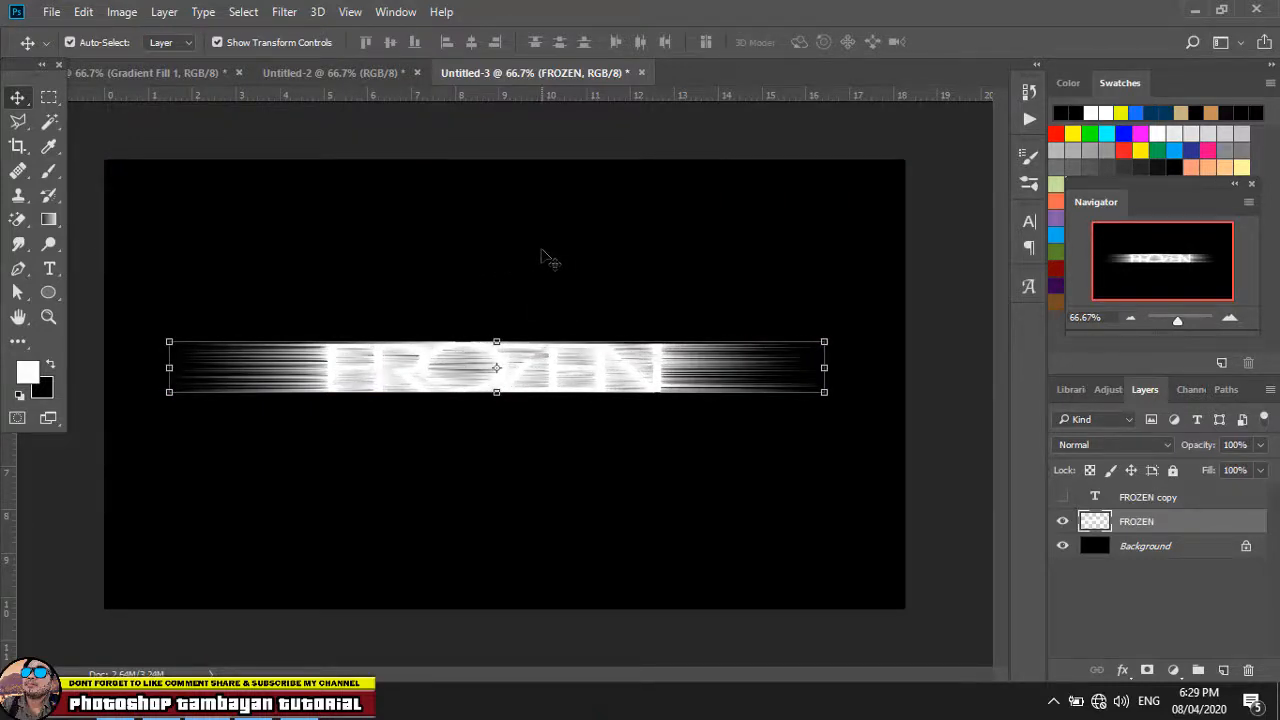
Step: Rotate the whole canvas 90° clockwise
{"action": "left_click", "coordinate": [122, 12]}
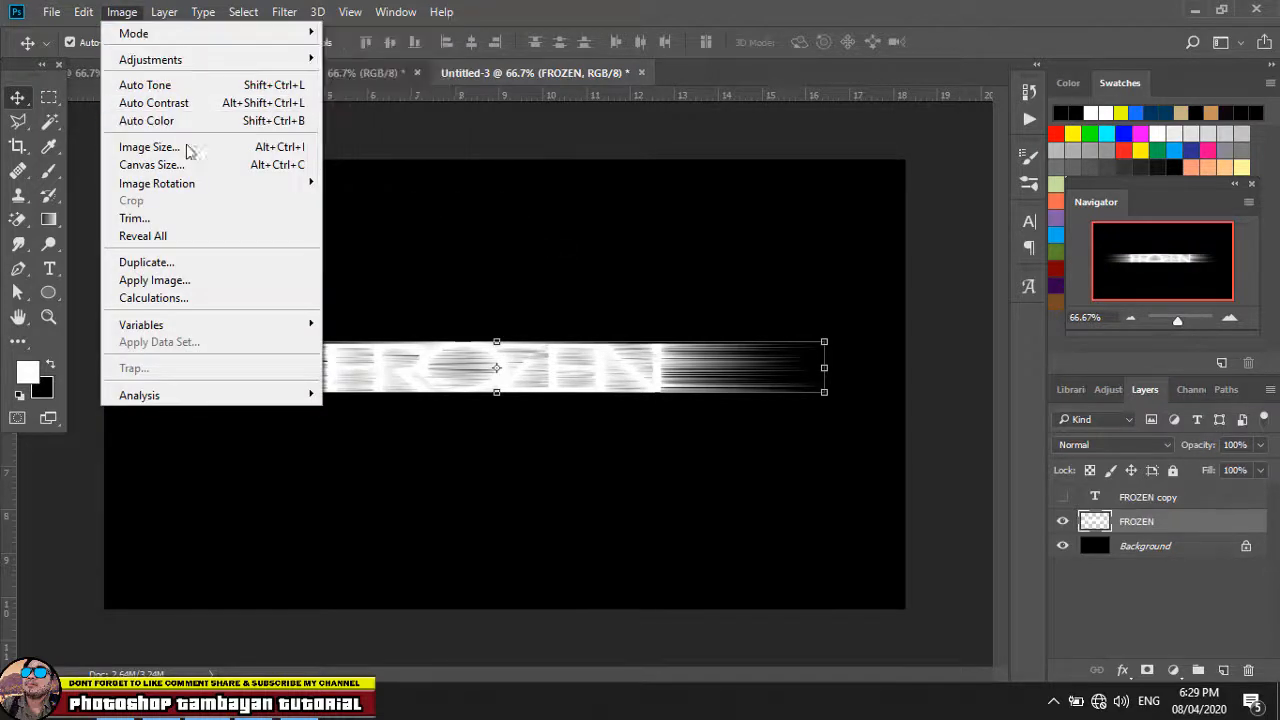
{"action": "mouse_move", "coordinate": [250, 185]}
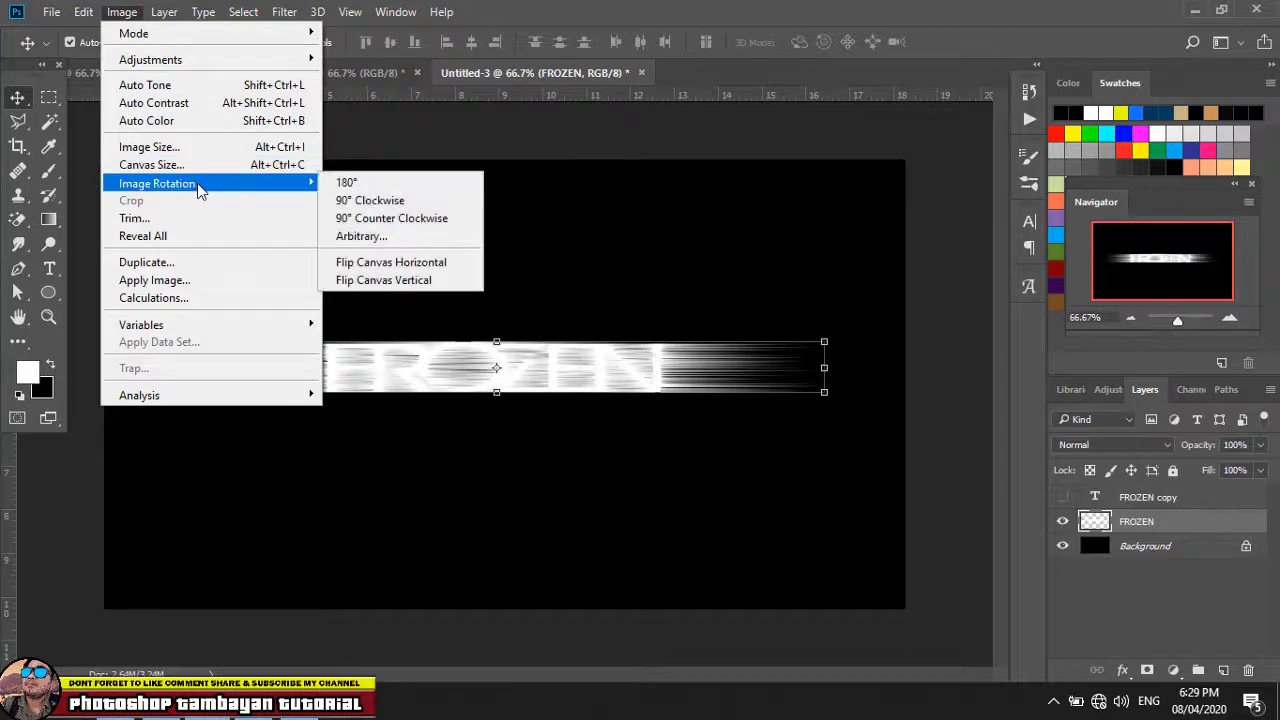
{"action": "left_click", "coordinate": [388, 203]}
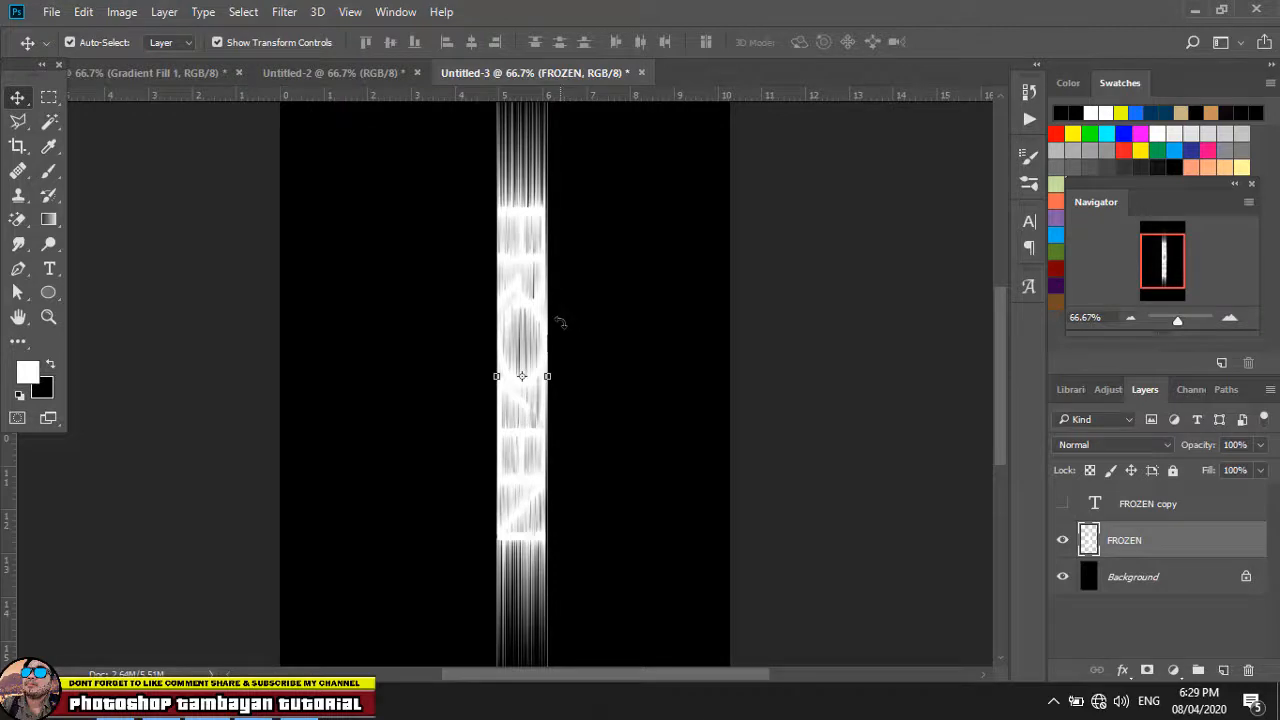
Step: Apply the Wind filter From the Left to the rotated FROZEN layer and repeat it until the streaks nearly reach the canvas's right edge
{"action": "left_click", "coordinate": [284, 12]}
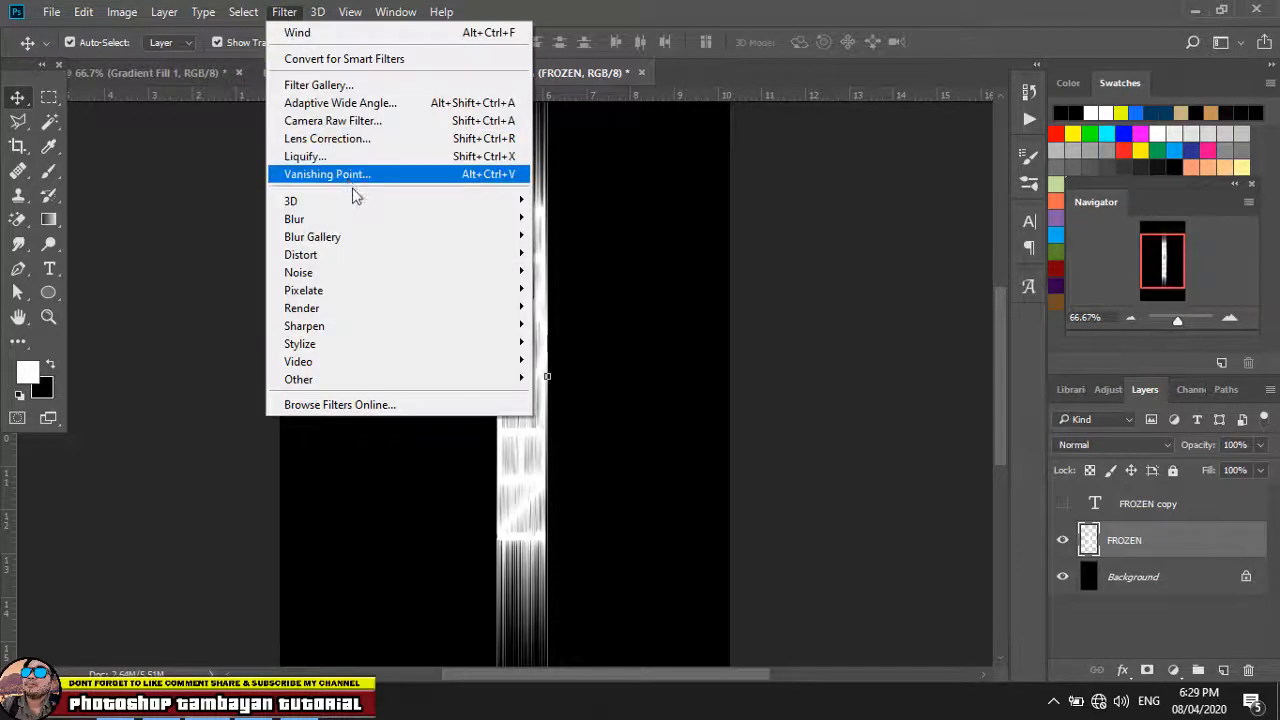
{"action": "mouse_move", "coordinate": [397, 350]}
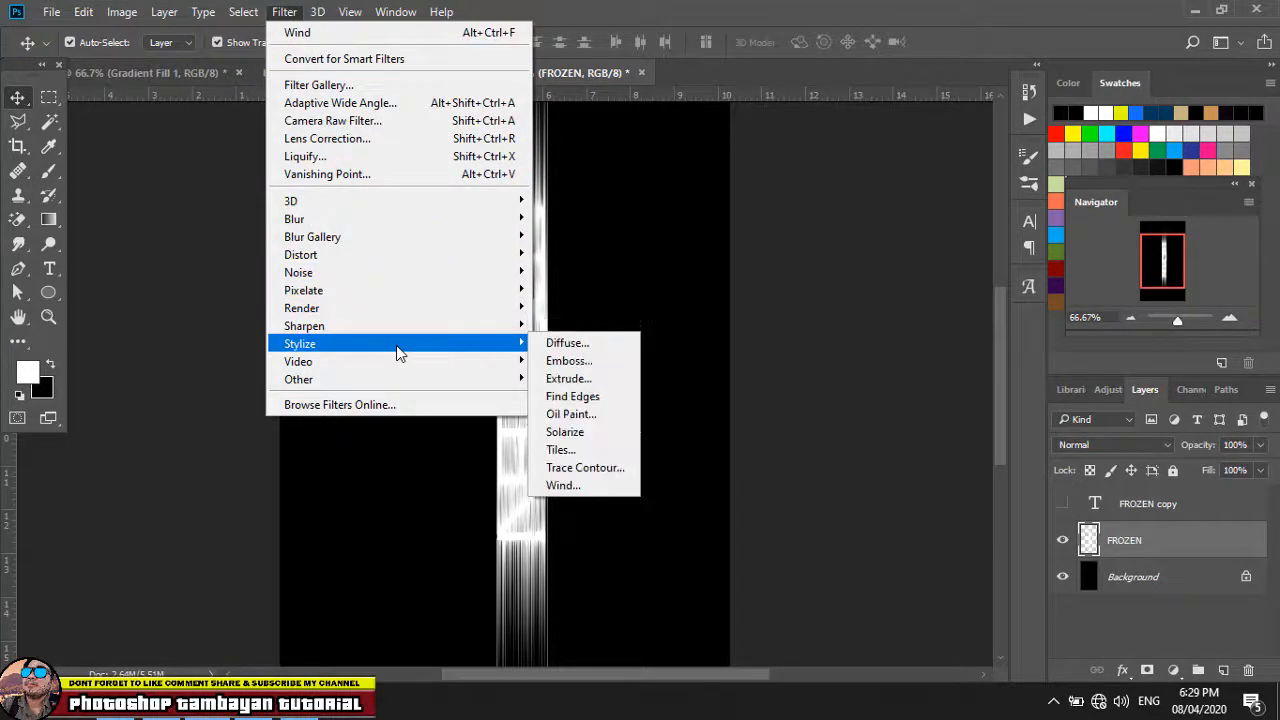
{"action": "left_click", "coordinate": [560, 486]}
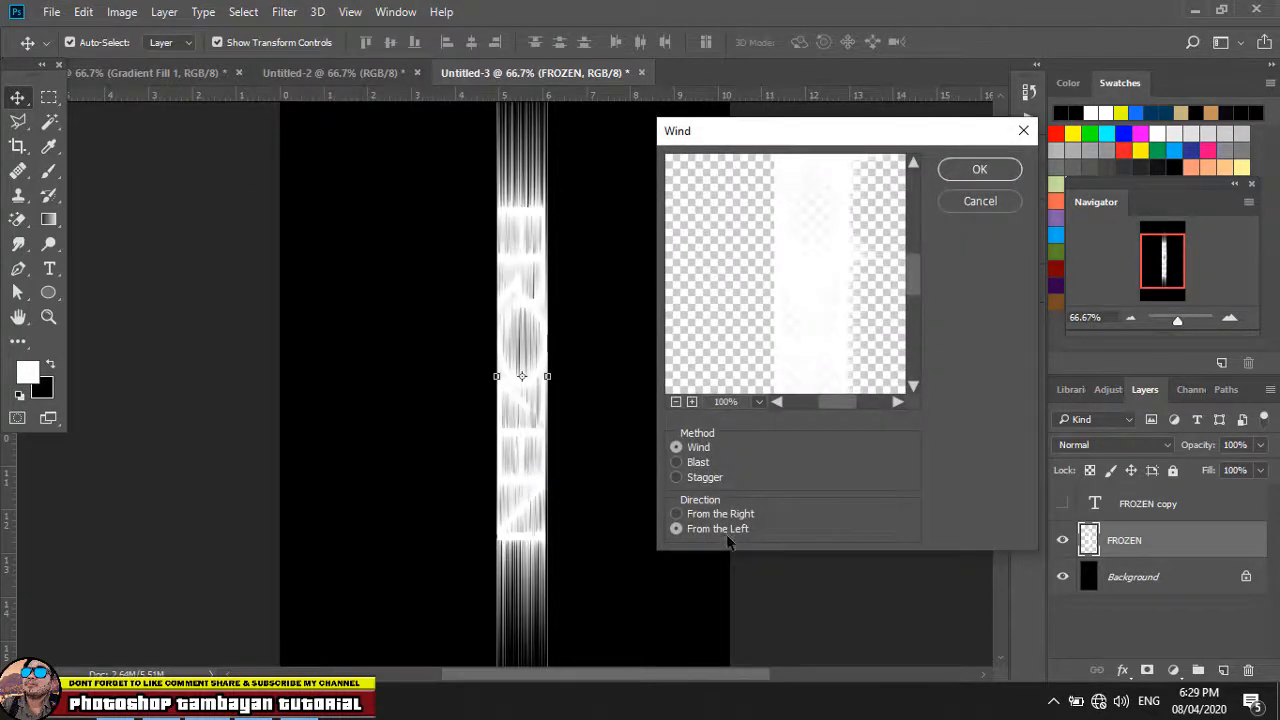
{"action": "left_click", "coordinate": [995, 176]}
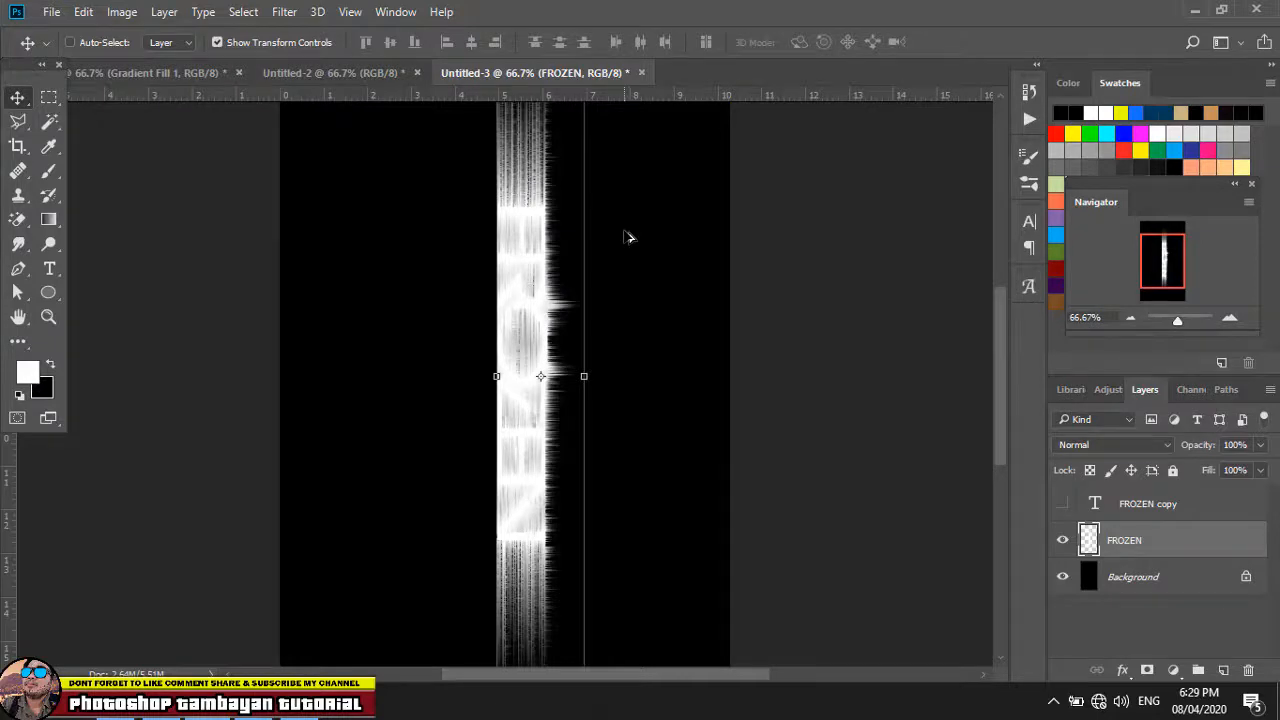
{"action": "key", "text": "ctrl+alt+f"}
{"action": "key", "text": "ctrl+alt+f"}
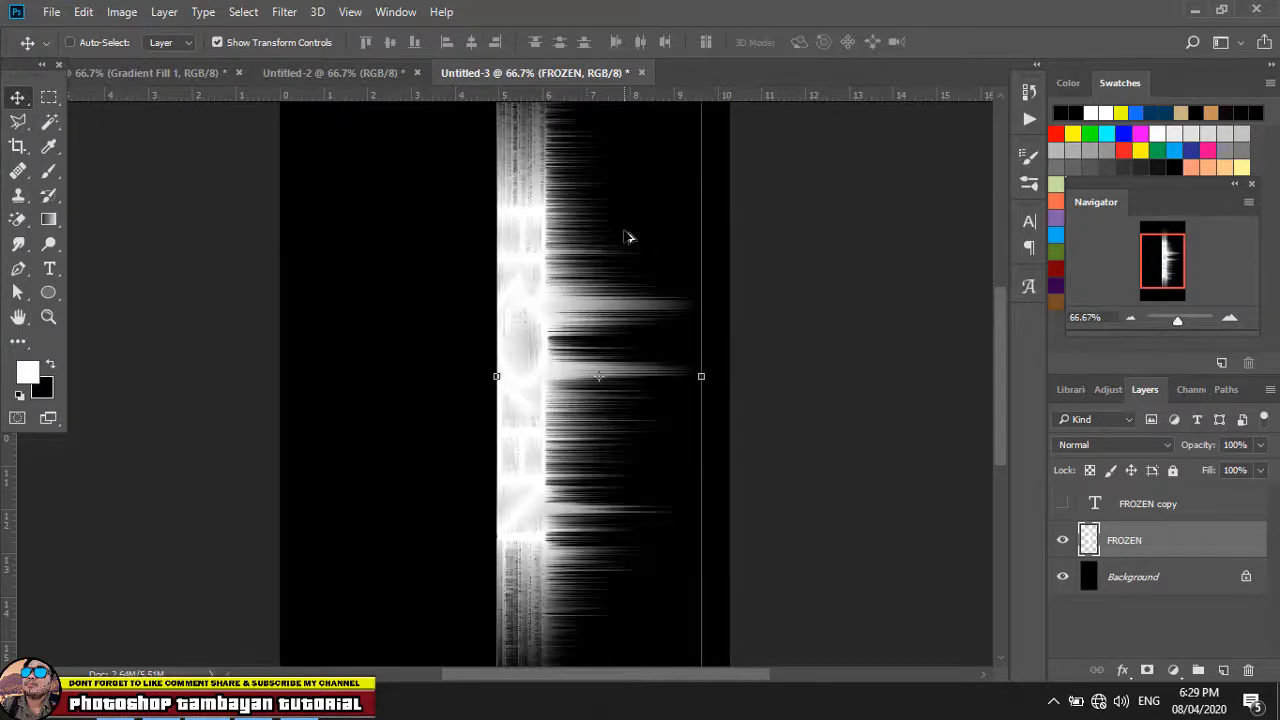
{"action": "key", "text": "ctrl+alt+f"}
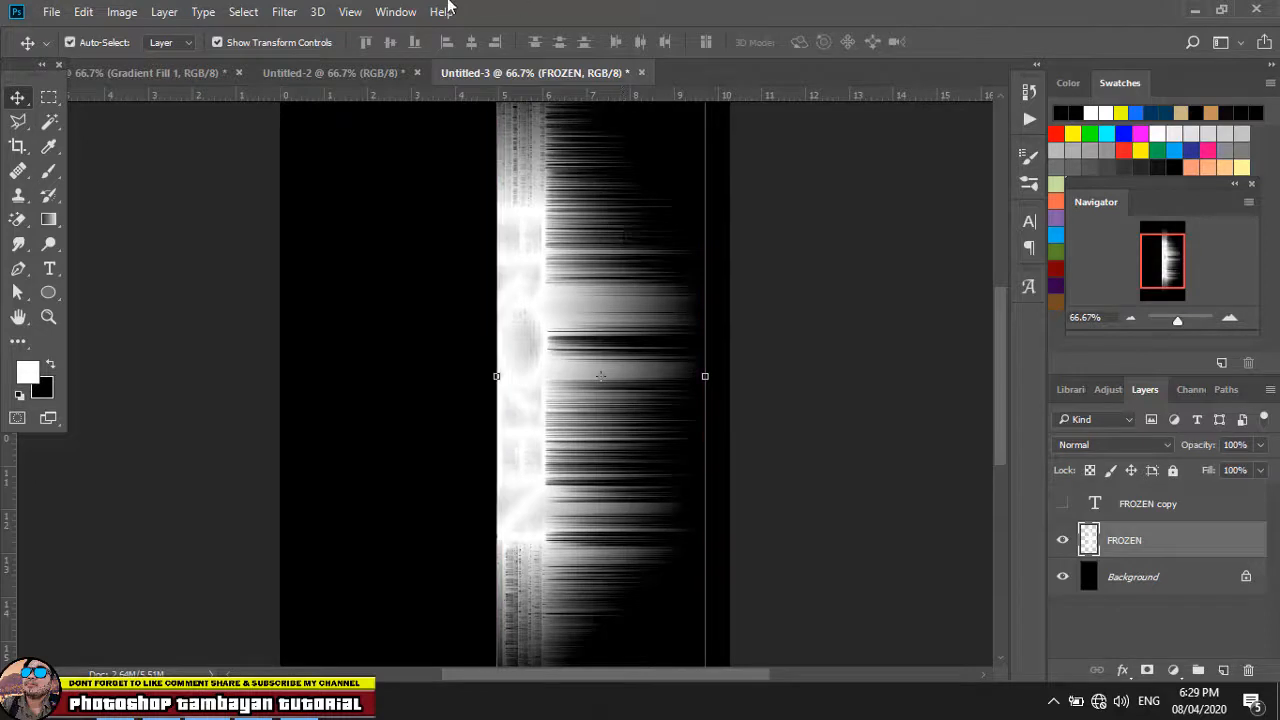
Step: Apply the Wind filter From the Right and repeat it until streaks of similar length extend from the lettering's left side
{"action": "left_click", "coordinate": [284, 12]}
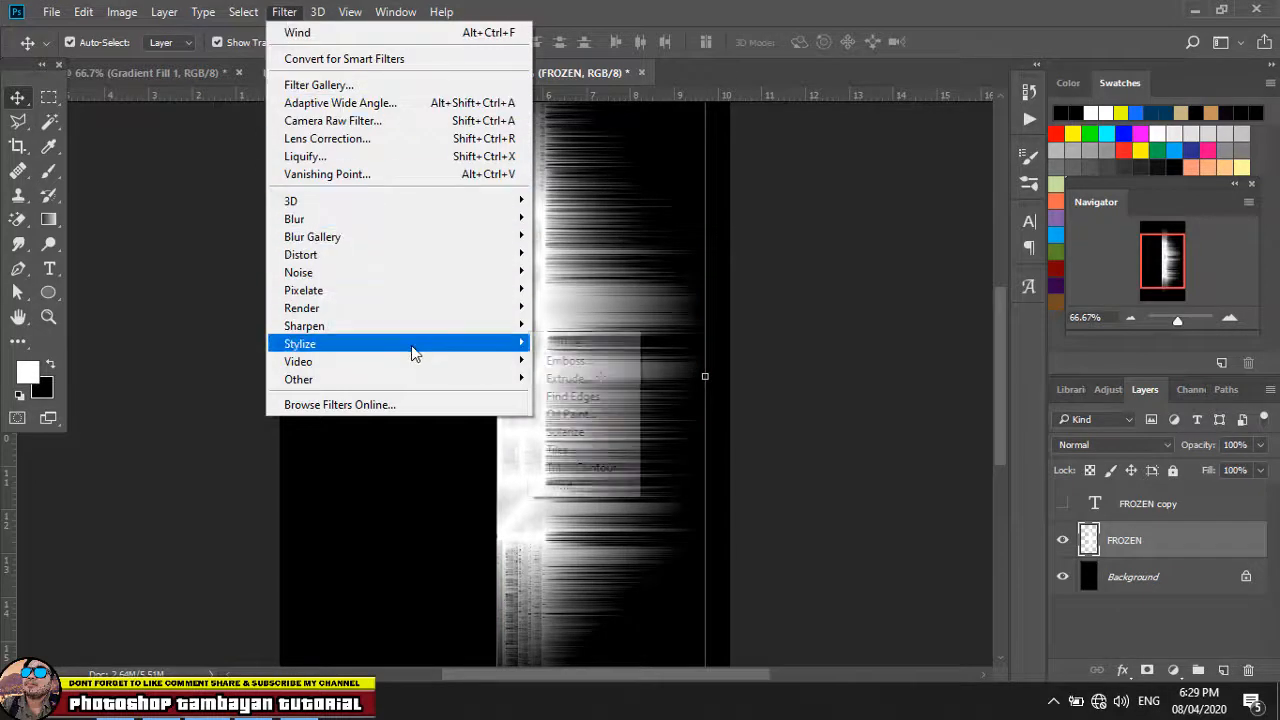
{"action": "mouse_move", "coordinate": [414, 345]}
{"action": "left_click", "coordinate": [616, 486]}
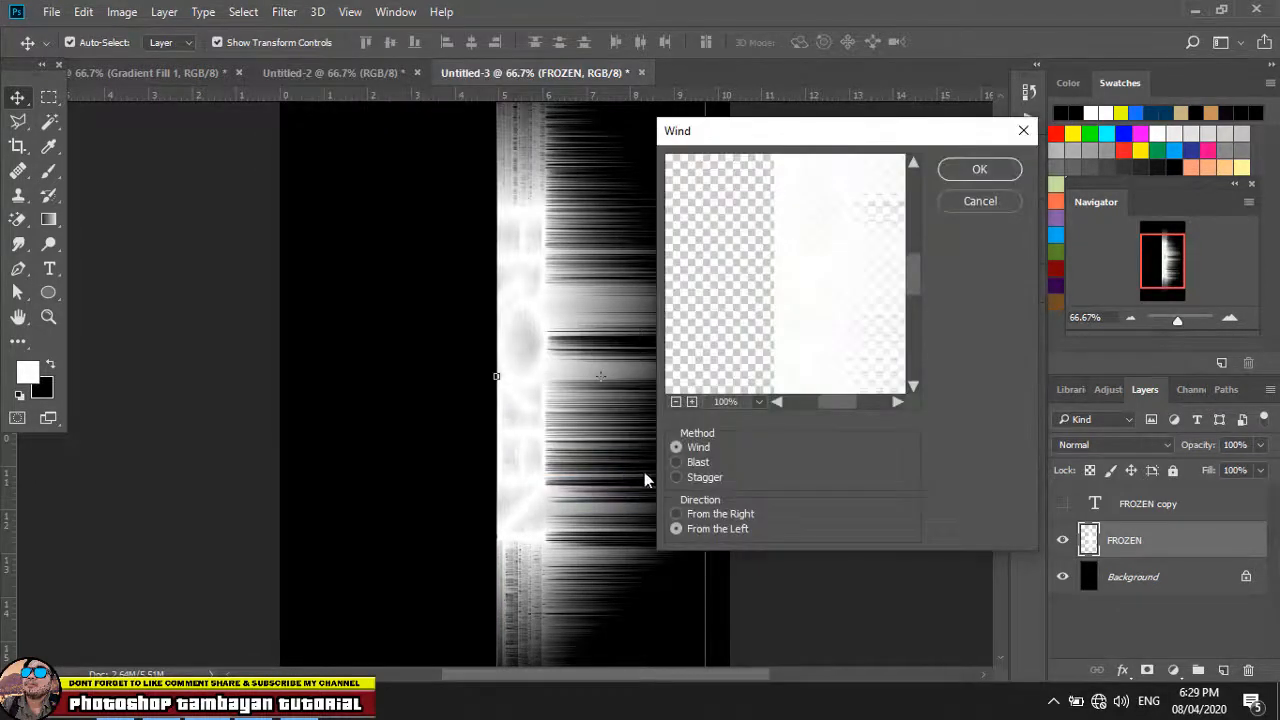
{"action": "left_click", "coordinate": [708, 516]}
{"action": "left_click", "coordinate": [980, 171]}
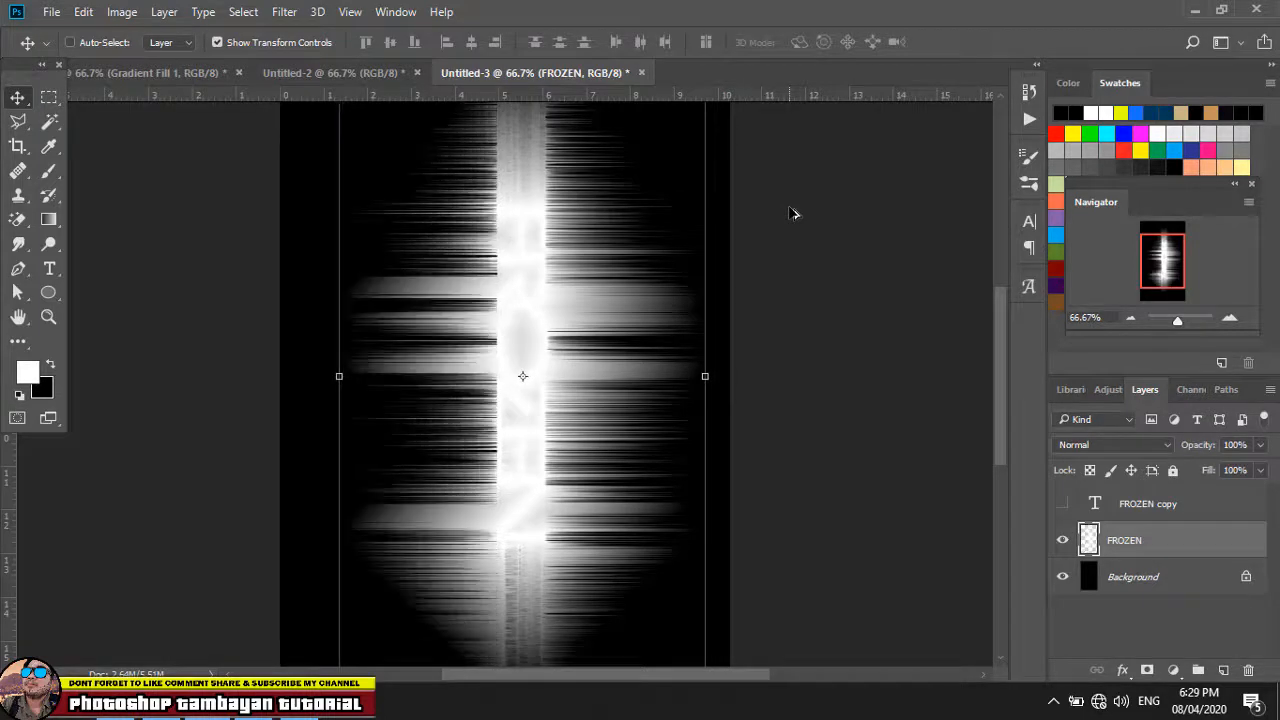
Step: Rotate the whole canvas 90° counter-clockwise and deselect the FROZEN layer
{"action": "left_click", "coordinate": [130, 12]}
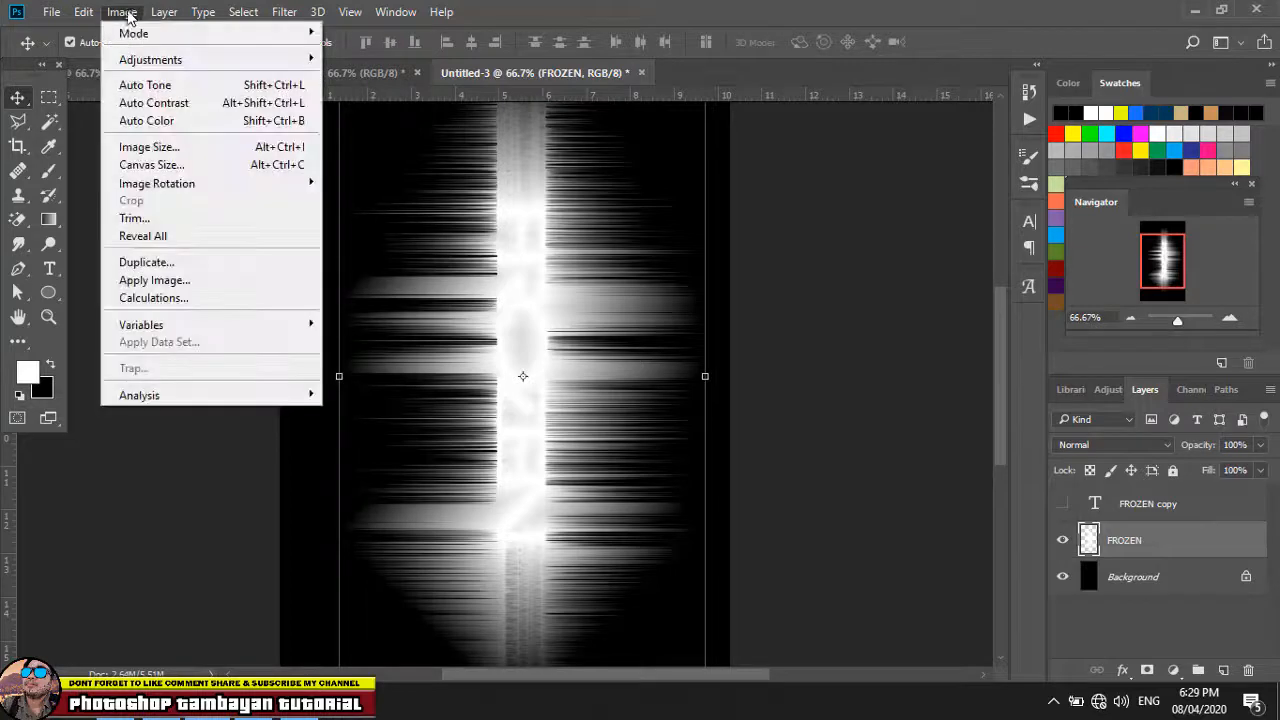
{"action": "mouse_move", "coordinate": [209, 186]}
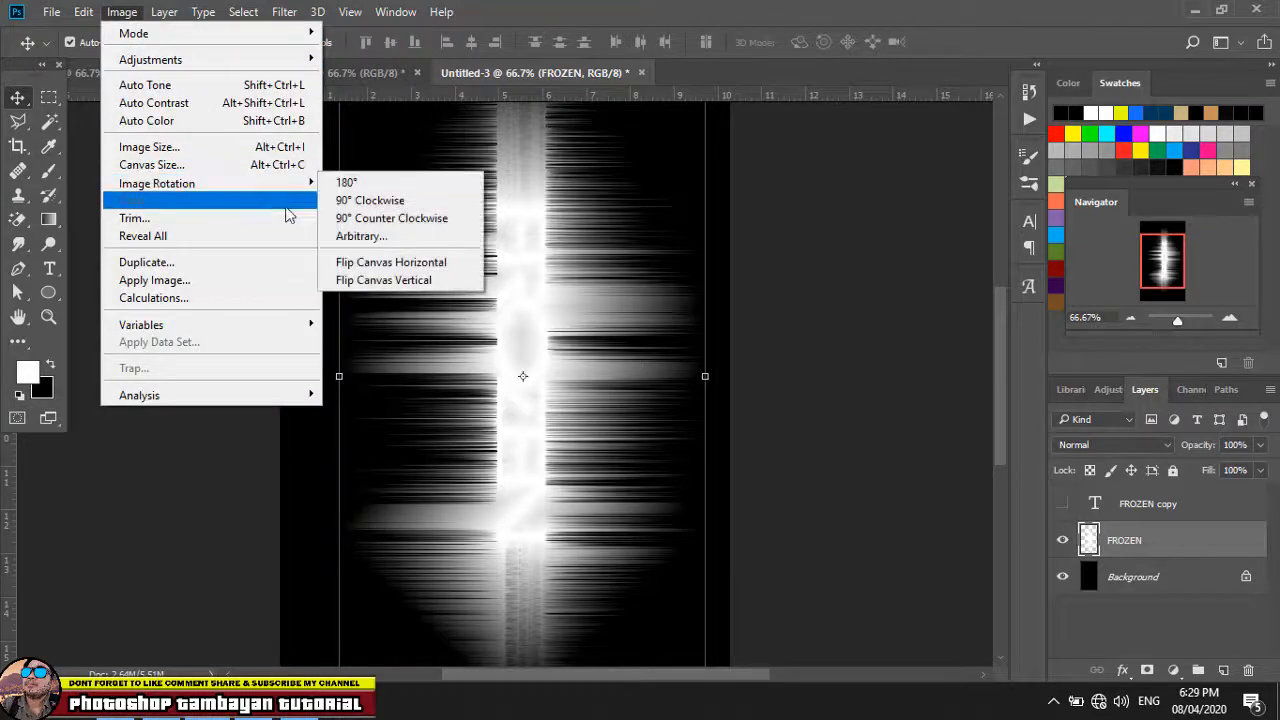
{"action": "left_click", "coordinate": [418, 221]}
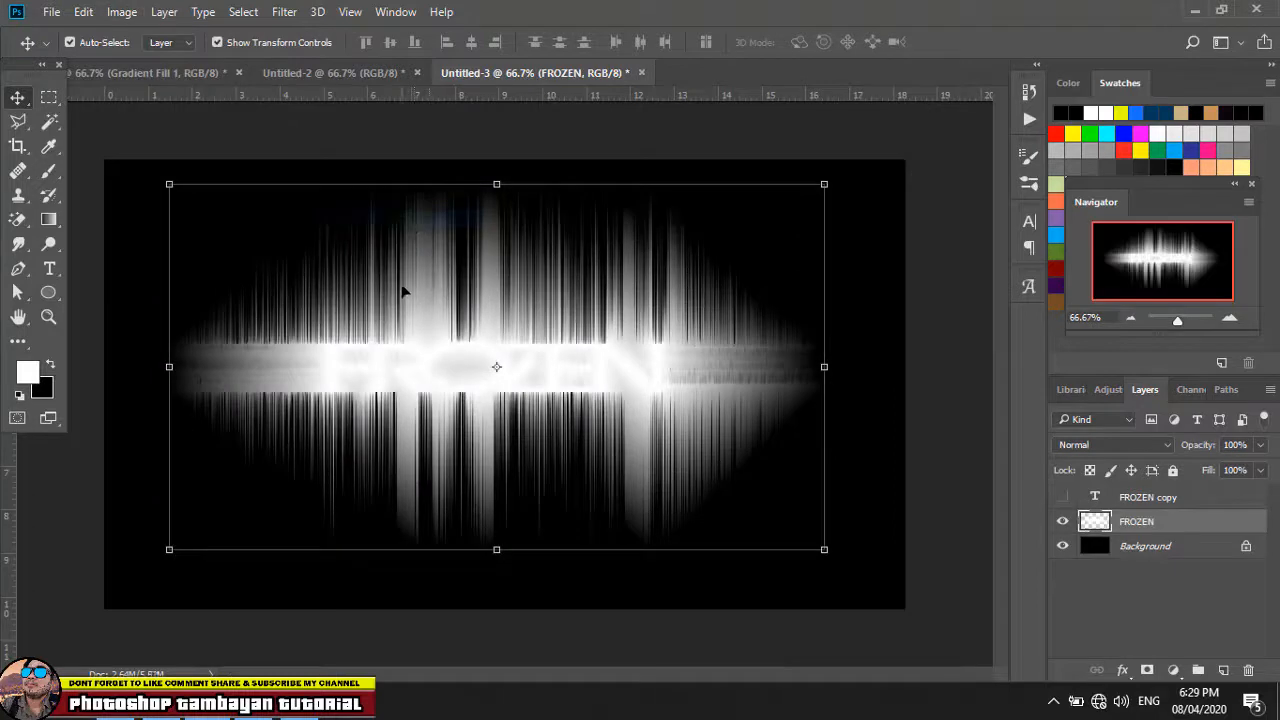
{"action": "left_click", "coordinate": [150, 143]}
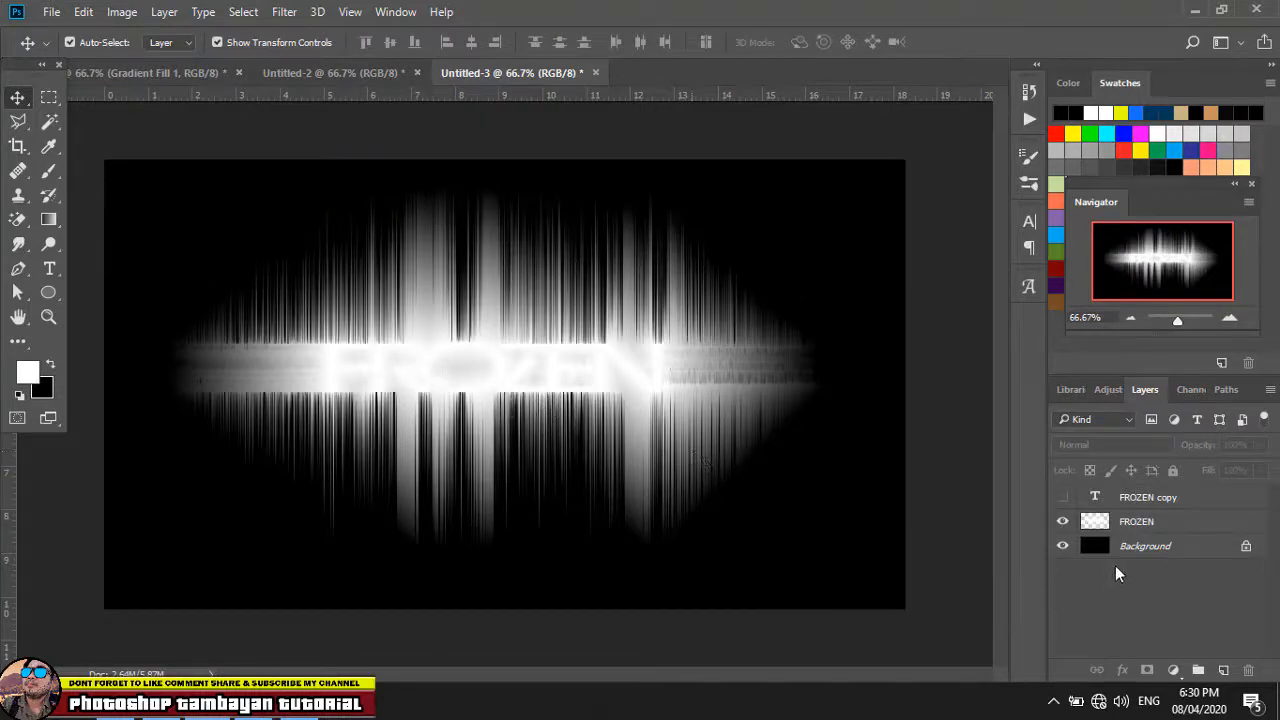
Step: Add a new empty layer directly above the streaked FROZEN layer, below the hidden FROZEN copy text
{"action": "left_click", "coordinate": [1182, 527]}
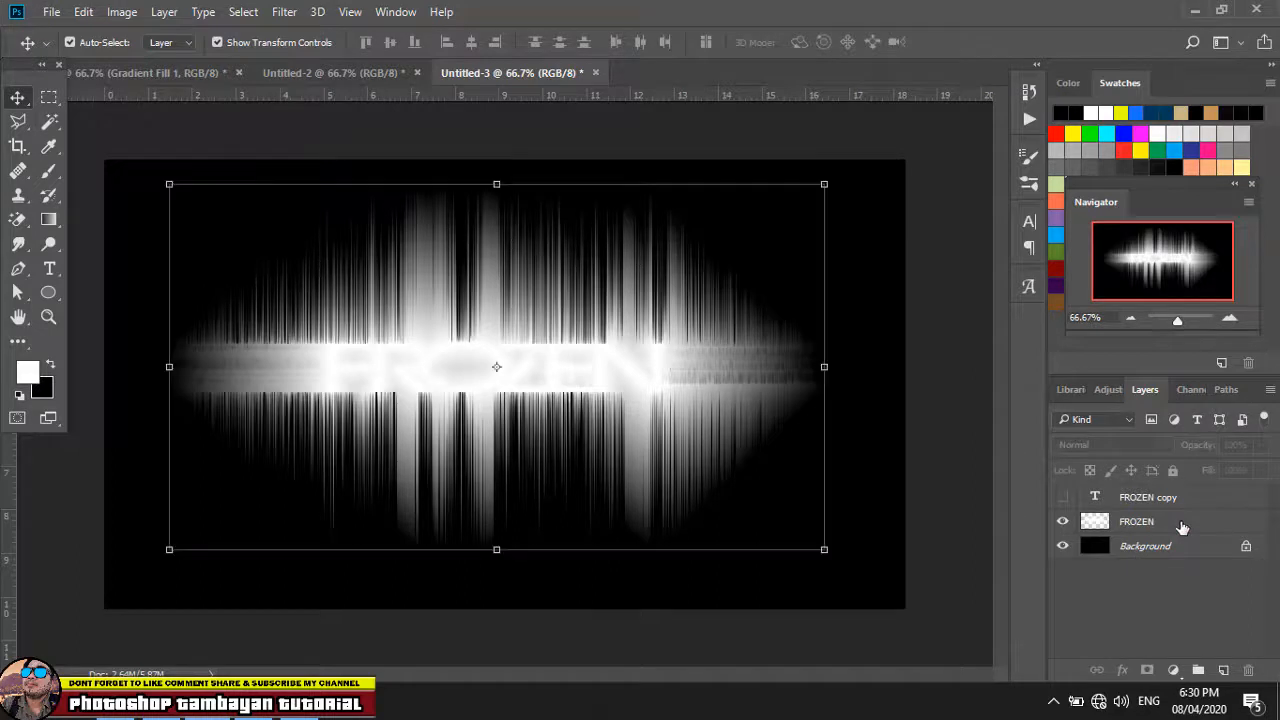
{"action": "left_click", "coordinate": [1207, 500]}
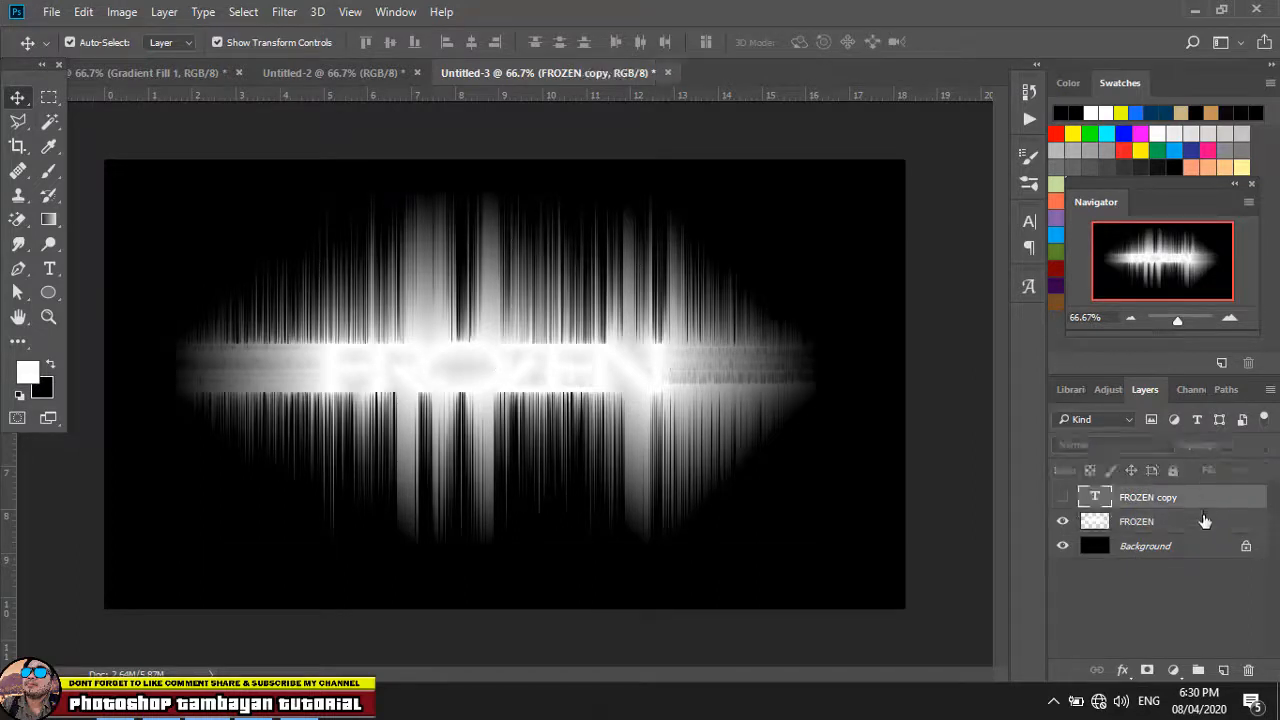
{"action": "left_click", "coordinate": [1203, 522]}
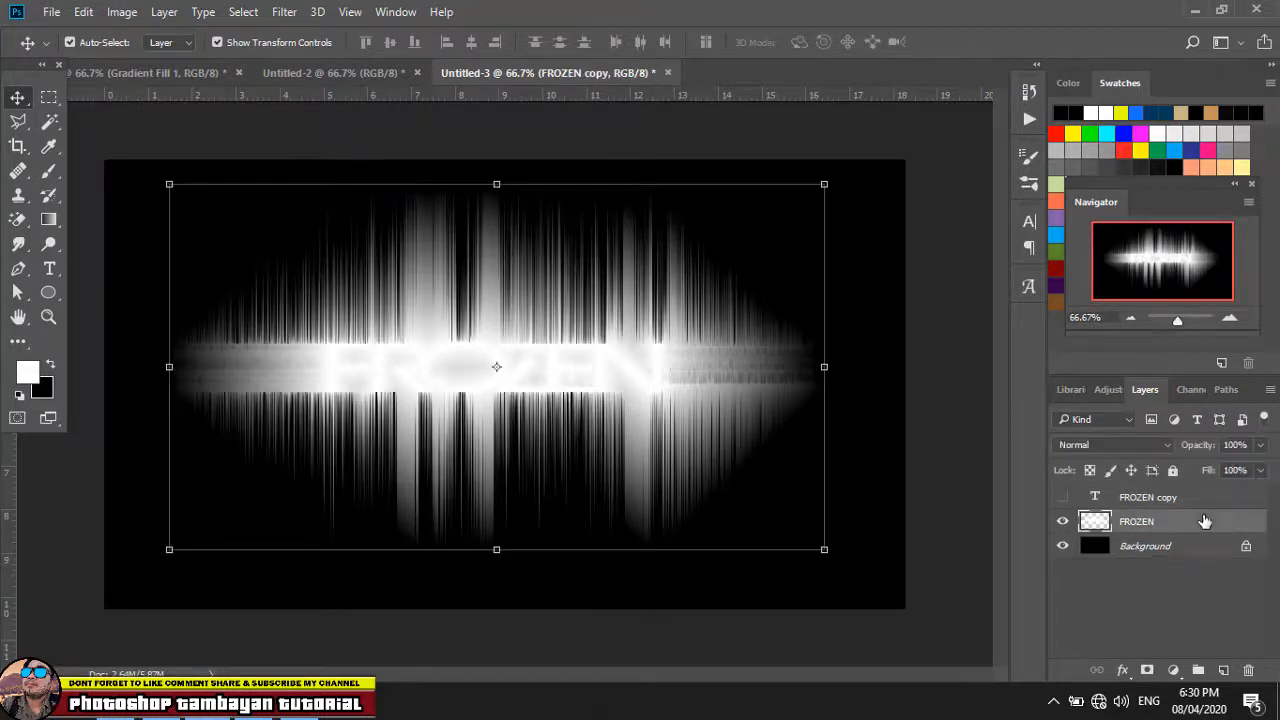
{"action": "left_click", "coordinate": [1223, 670]}
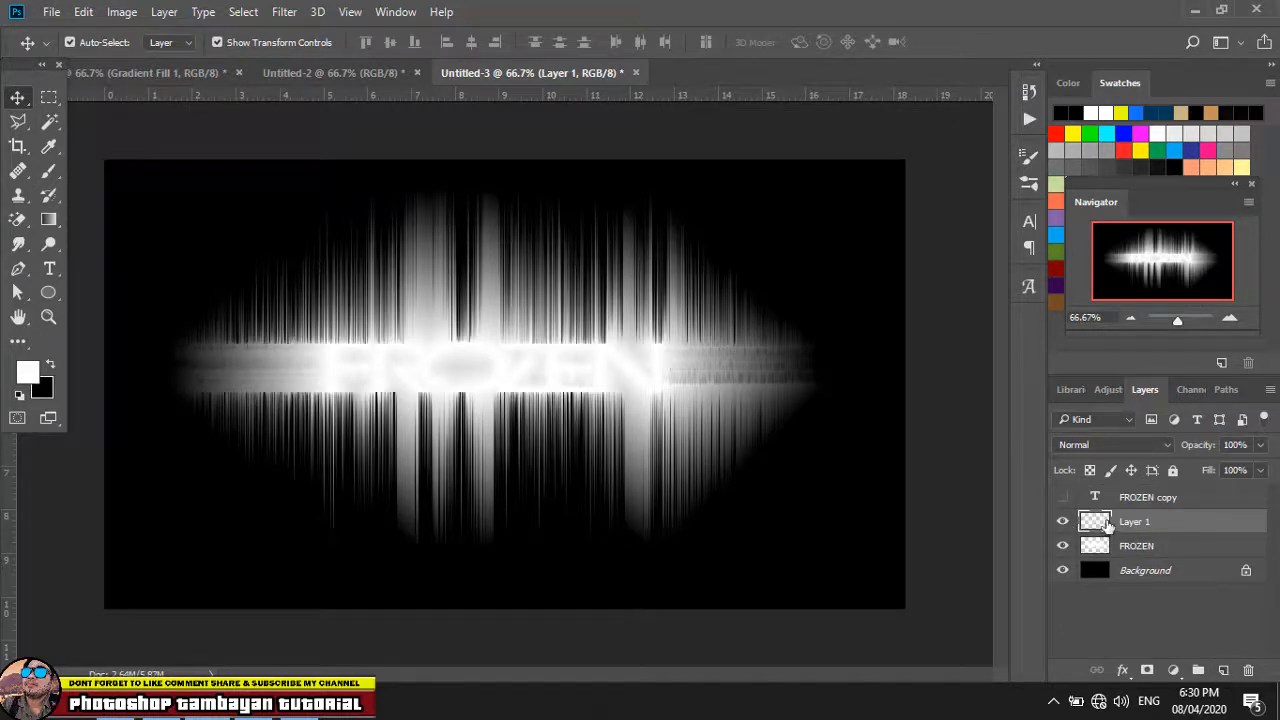
Step: Fill the new layer with a reversed radial Spectrum gradient drawn horizontally across the full canvas width at the lettering's height
{"action": "left_click", "coordinate": [51, 216]}
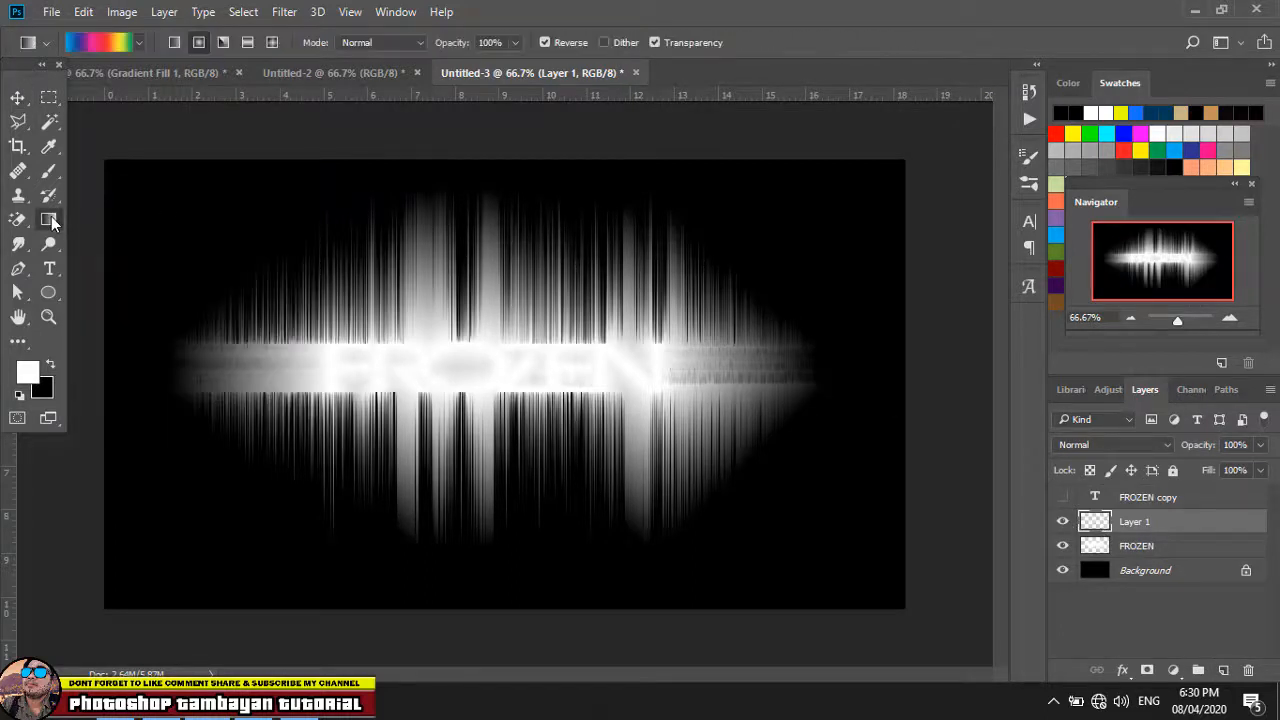
{"action": "left_click", "coordinate": [138, 42]}
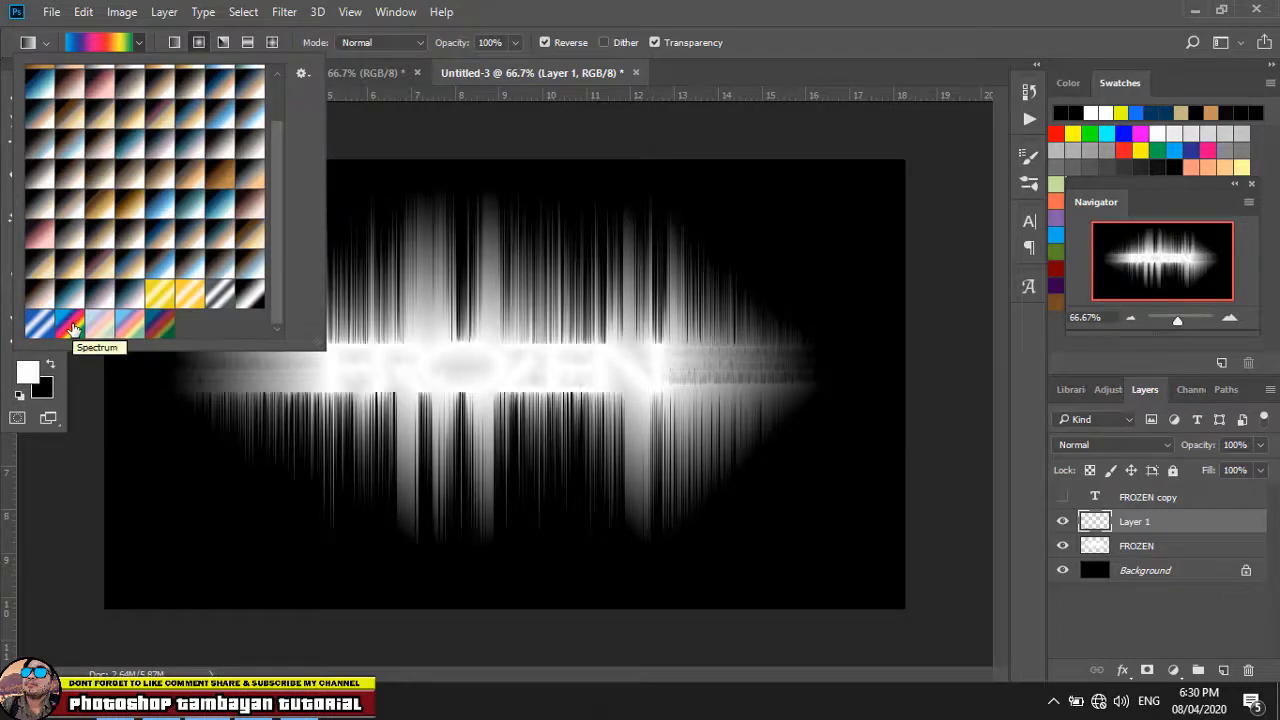
{"action": "left_click", "coordinate": [514, 4]}
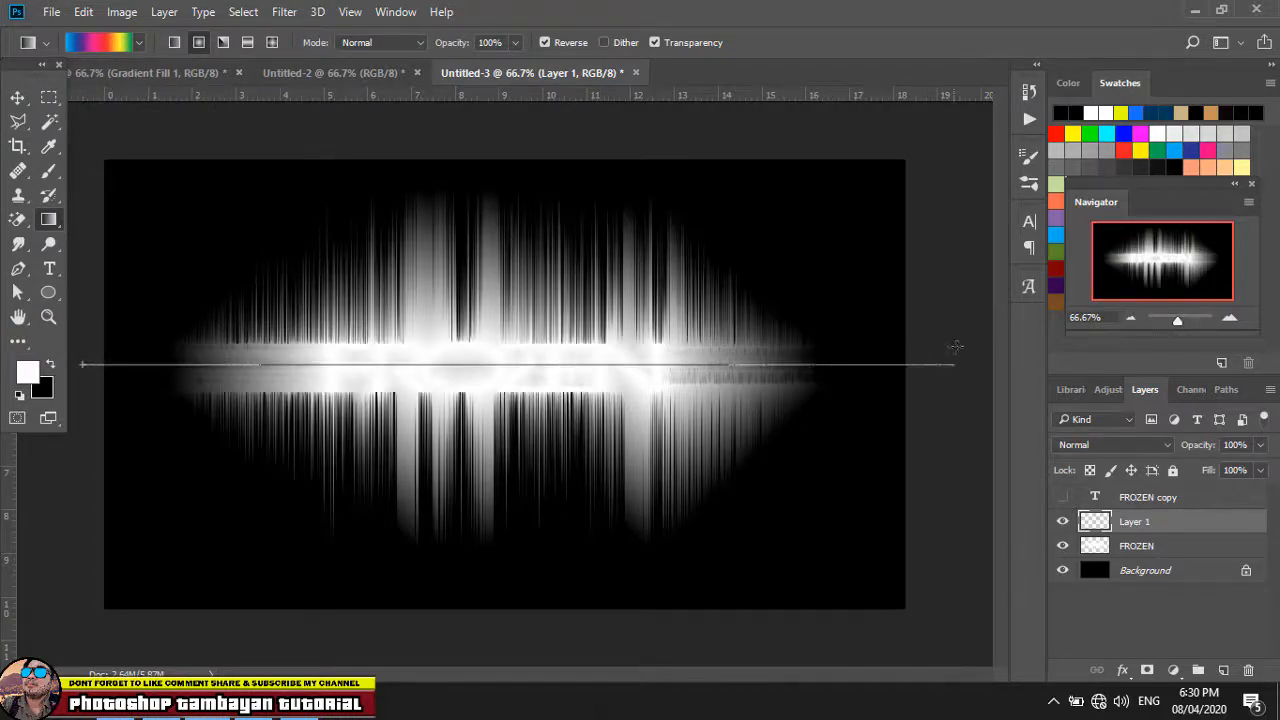
{"action": "left_click_drag", "start_coordinate": [955, 364], "coordinate": [955, 364]}
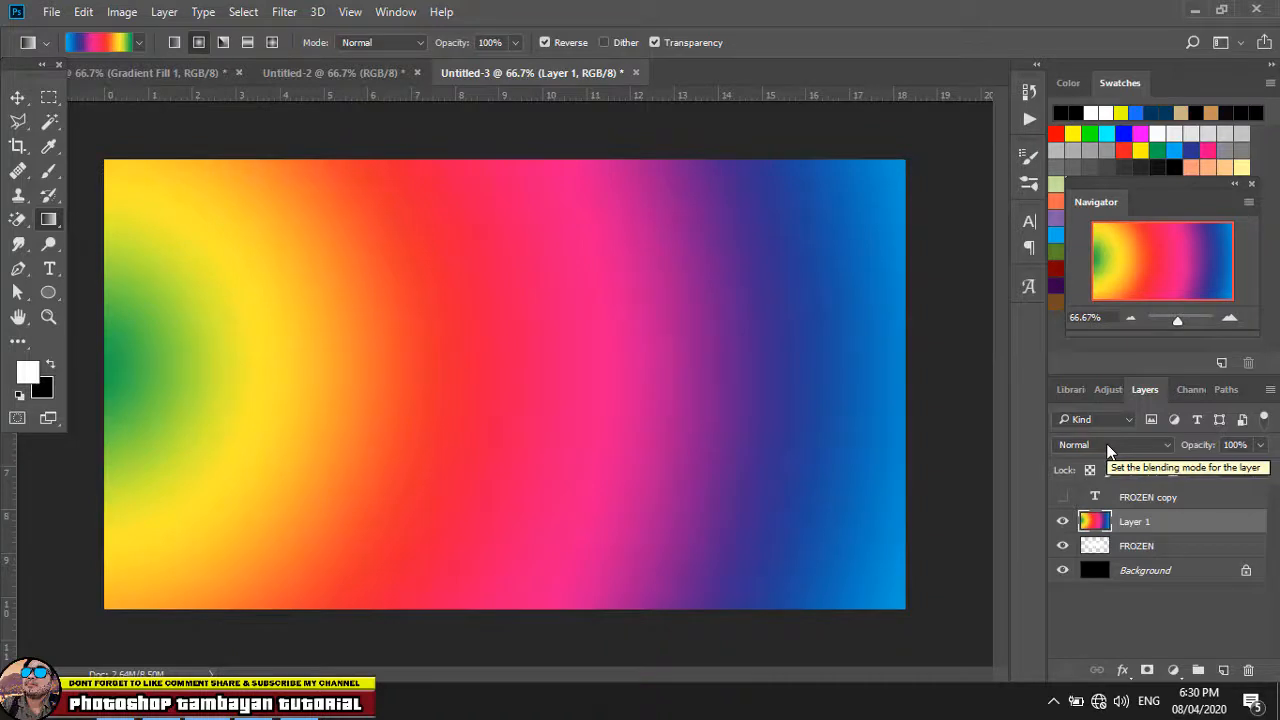
Step: Set the gradient layer's blending mode to Overlay and switch to the Move tool
{"action": "left_click", "coordinate": [1107, 446]}
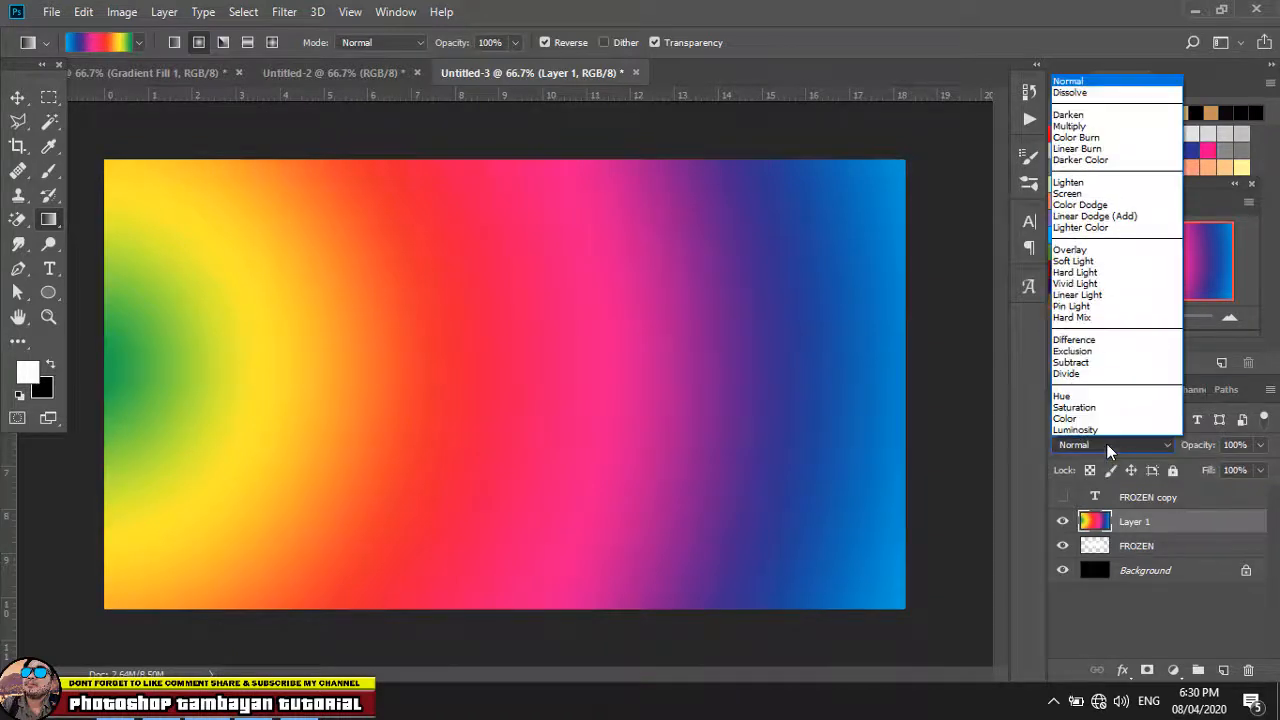
{"action": "left_click", "coordinate": [1112, 252]}
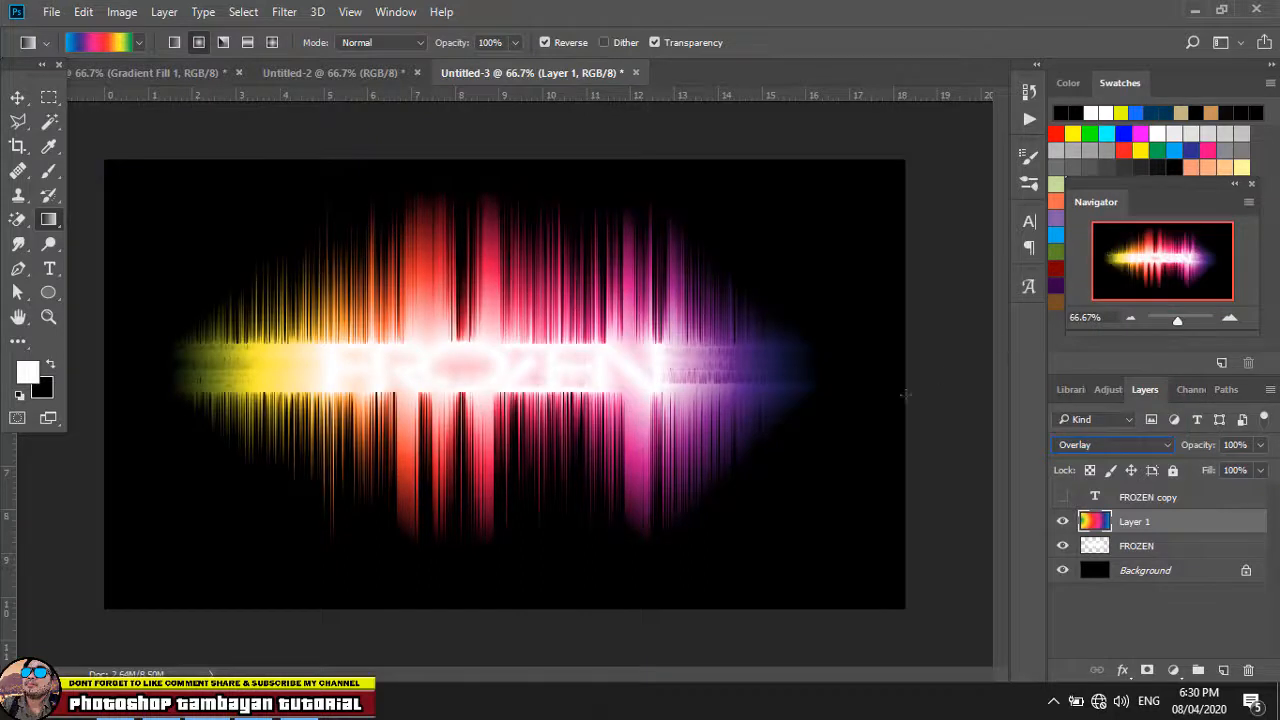
{"action": "left_click", "coordinate": [17, 98]}
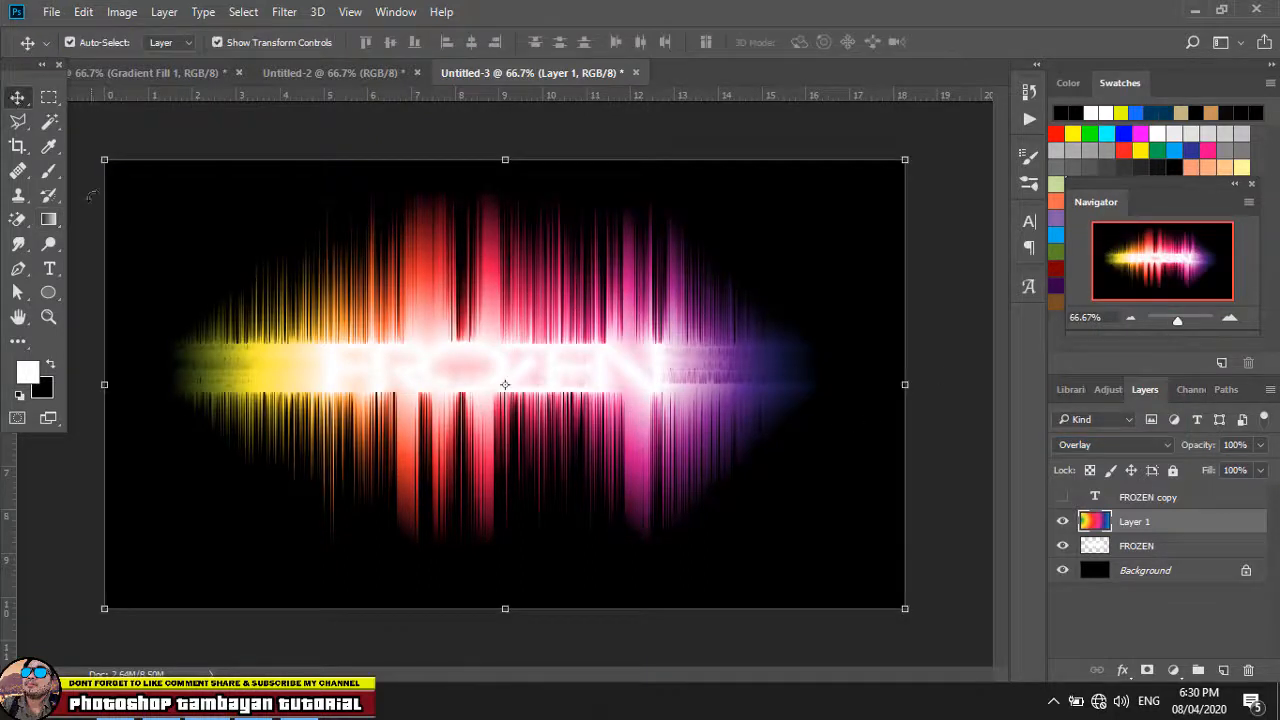
{"action": "key", "text": "ctrl+t"}
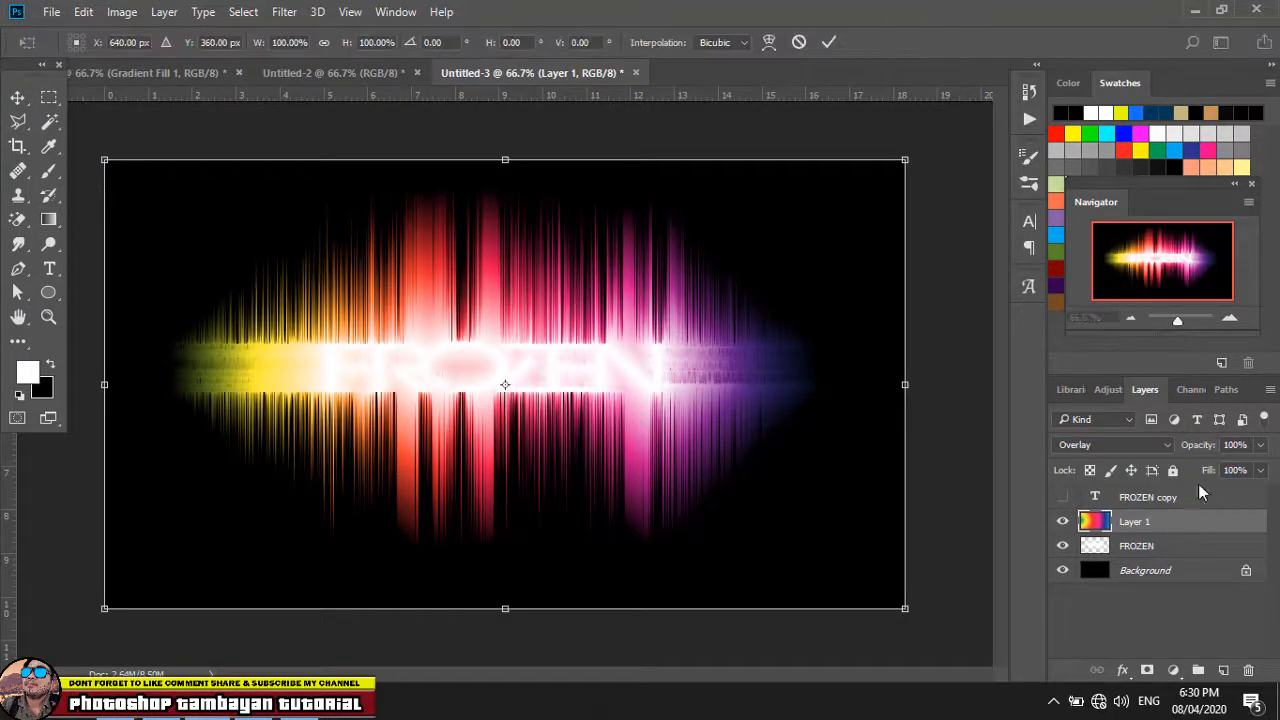
{"action": "left_click", "coordinate": [17, 98]}
{"action": "left_click", "coordinate": [954, 262]}
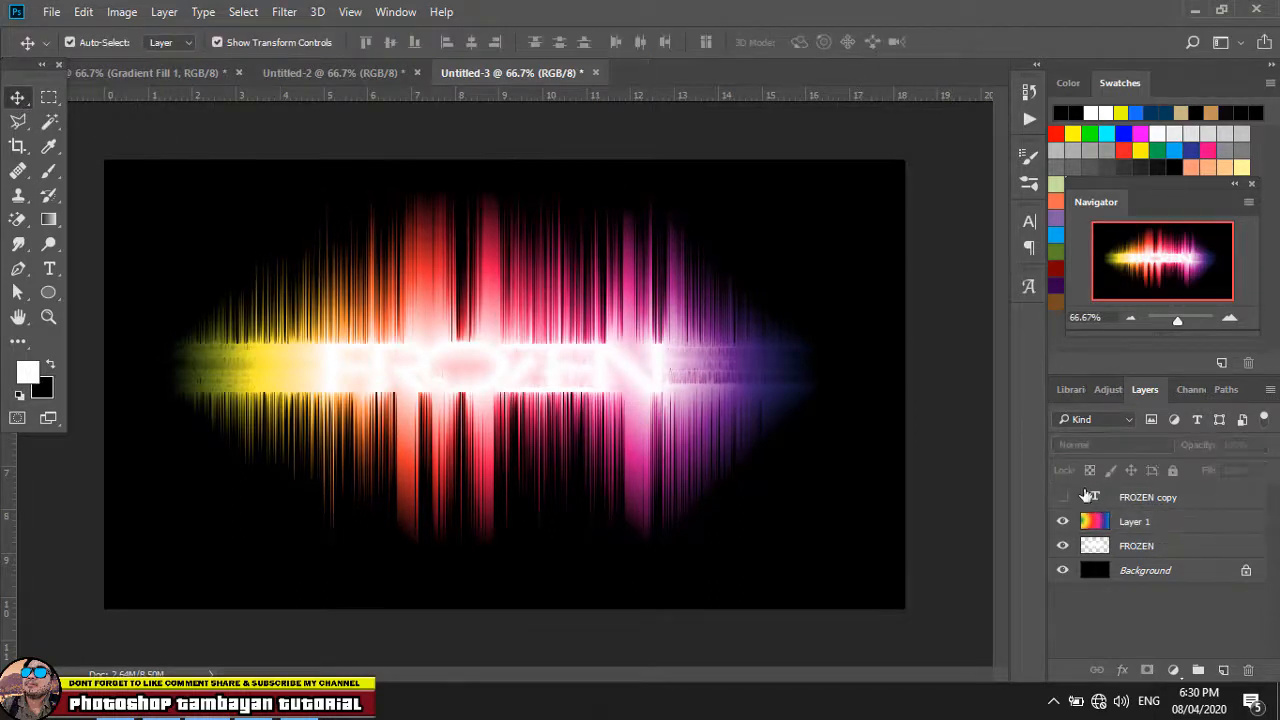
Step: Show the FROZEN copy text layer, add a Color Overlay effect to it and open the overlay color for editing
{"action": "left_click", "coordinate": [1158, 498]}
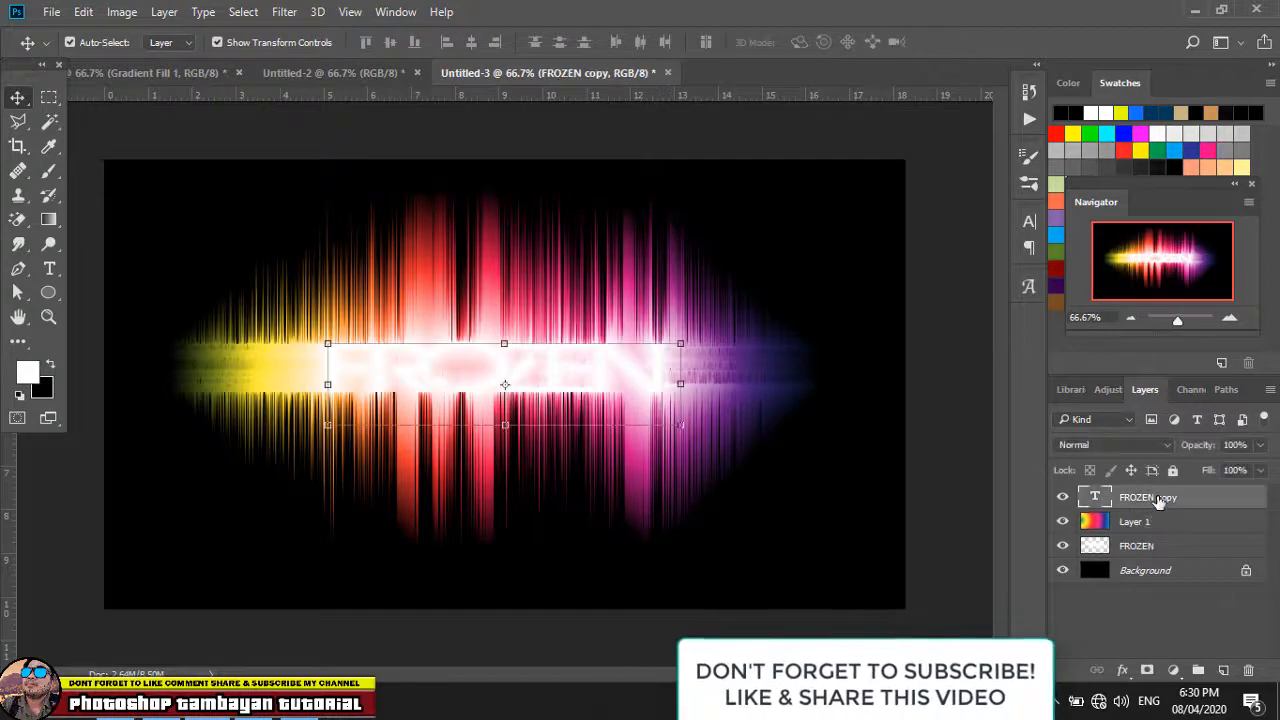
{"action": "left_click", "coordinate": [1122, 670]}
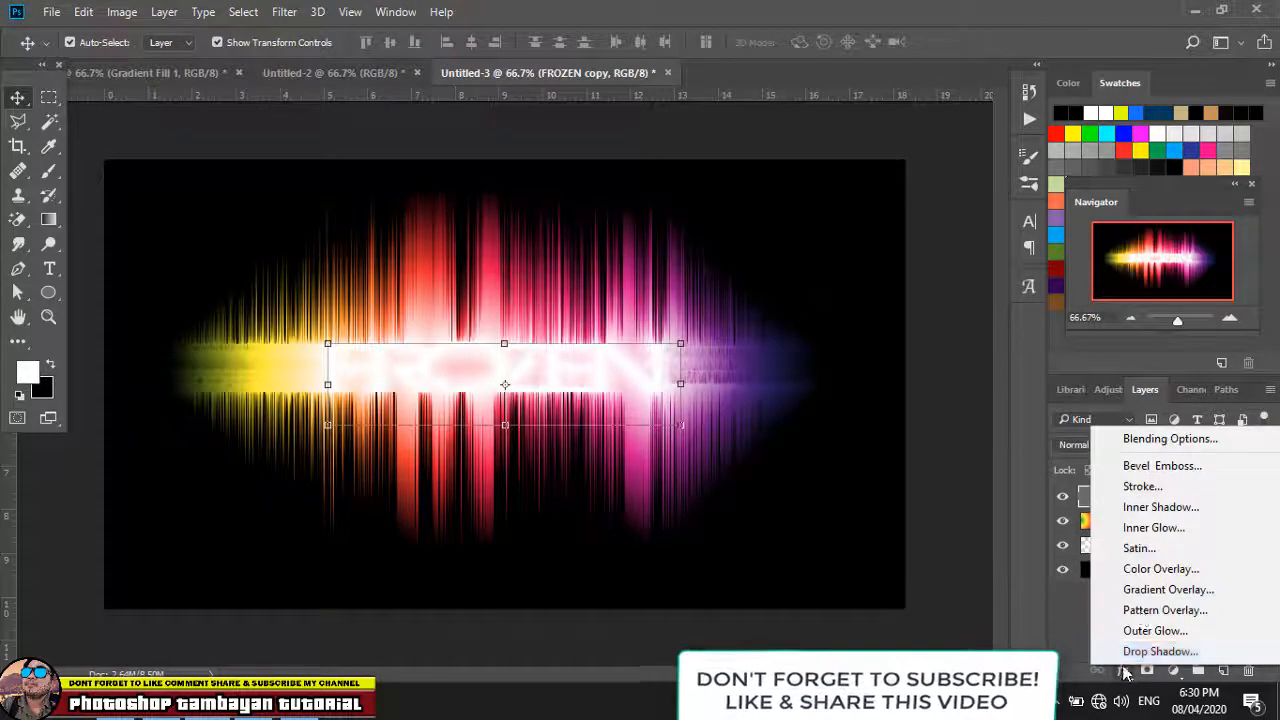
{"action": "left_click", "coordinate": [1167, 570]}
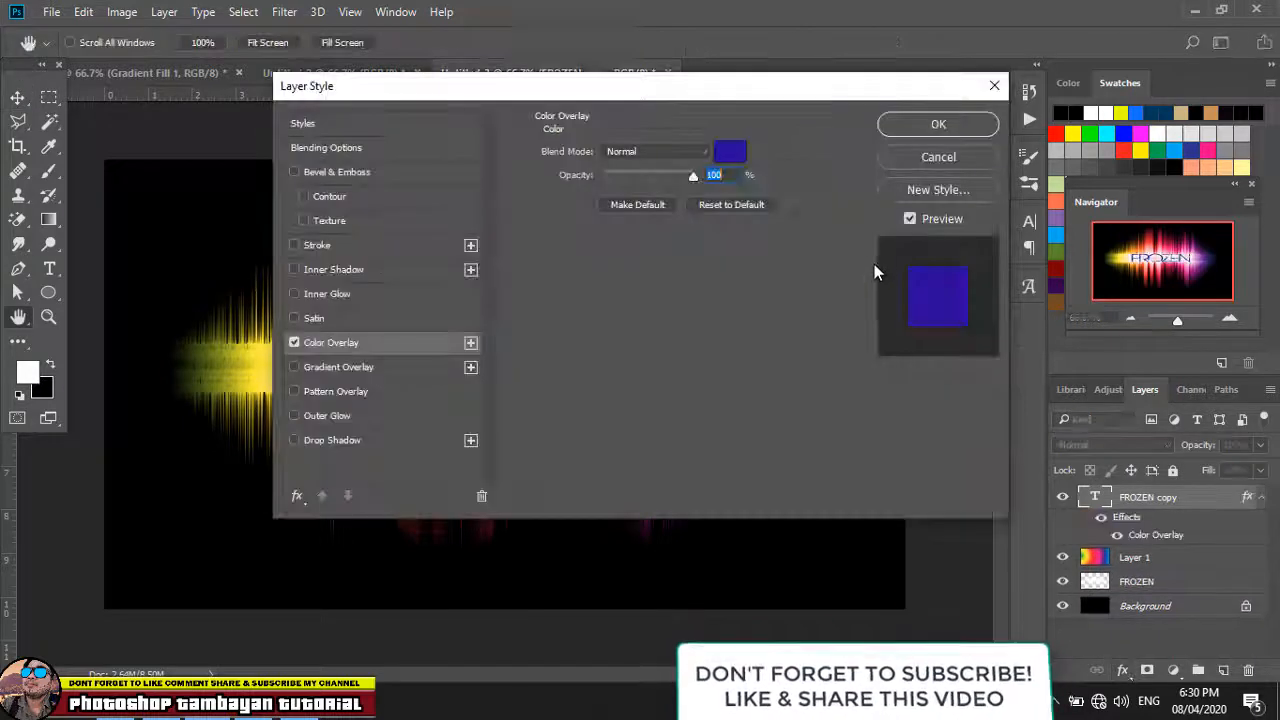
{"action": "left_click_drag", "start_coordinate": [662, 88], "coordinate": [1026, 135]}
{"action": "left_click", "coordinate": [1131, 215]}
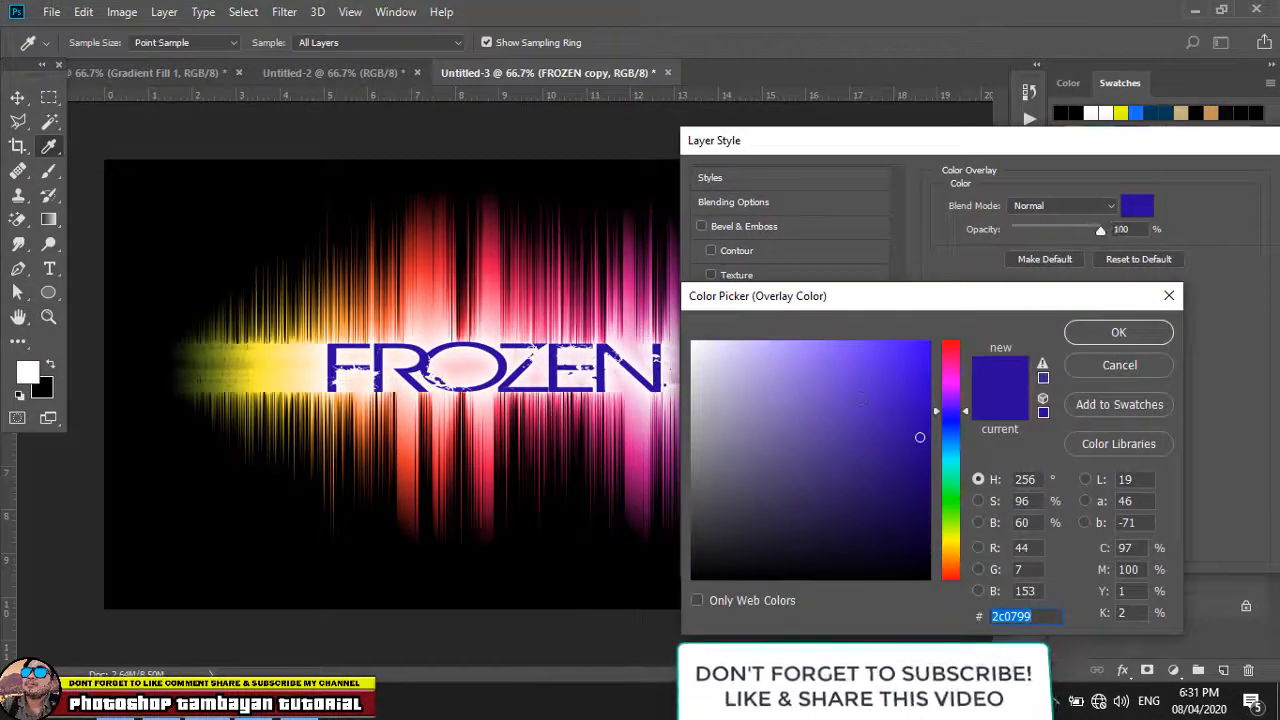
Step: Try a lighter purple, a near-black and several red and pink shades as the text's overlay color
{"action": "left_click", "coordinate": [885, 383]}
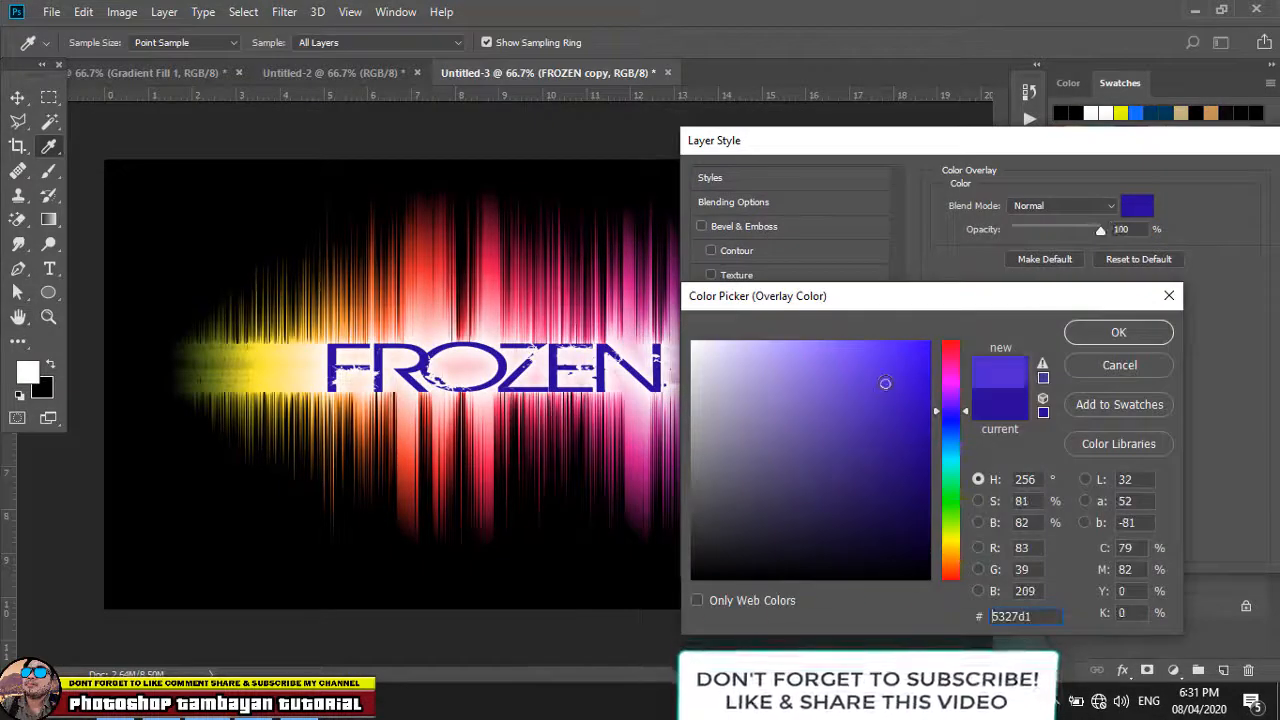
{"action": "left_click", "coordinate": [912, 574]}
{"action": "left_click_drag", "start_coordinate": [953, 393], "coordinate": [950, 352]}
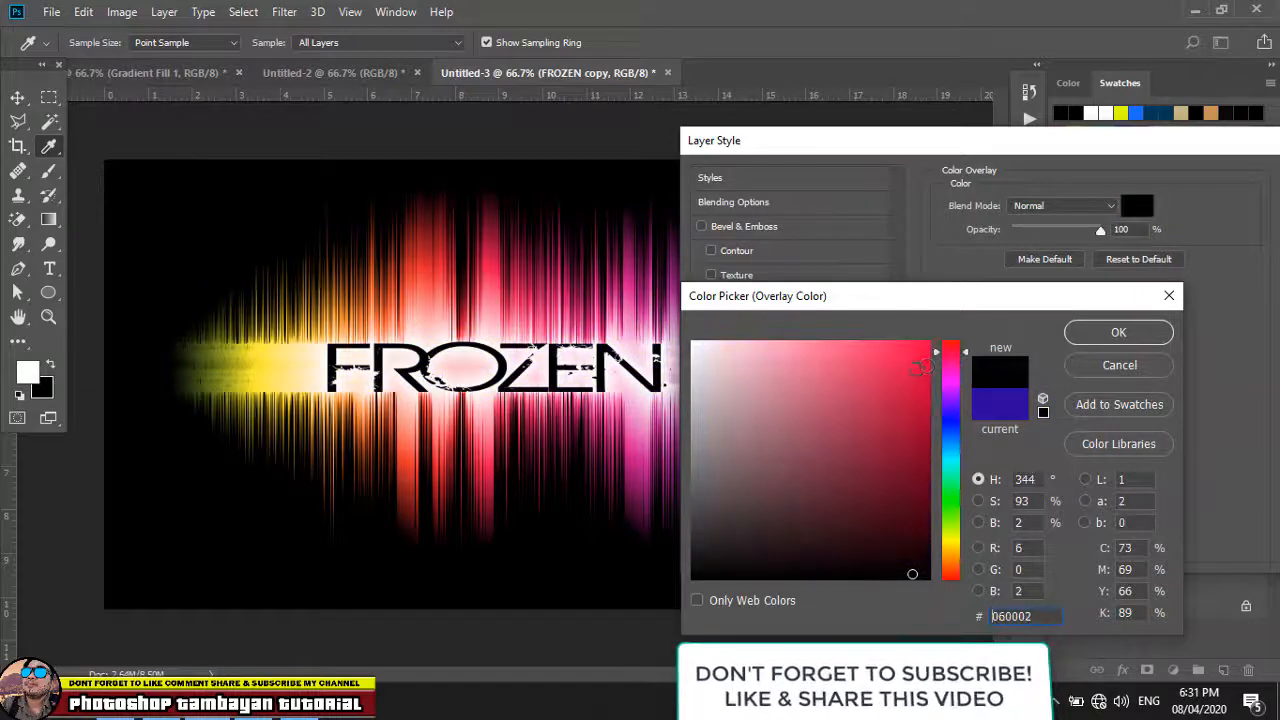
{"action": "left_click", "coordinate": [913, 369]}
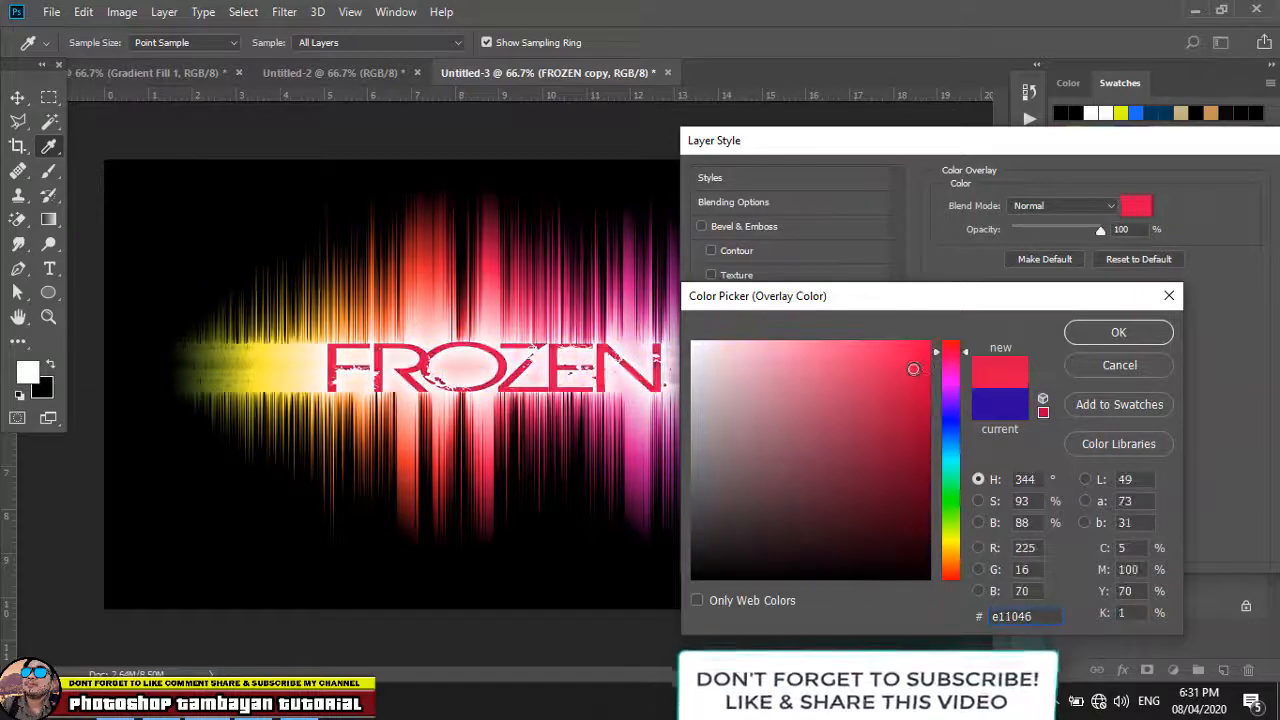
{"action": "left_click", "coordinate": [823, 351]}
{"action": "left_click", "coordinate": [862, 364]}
{"action": "left_click", "coordinate": [916, 401]}
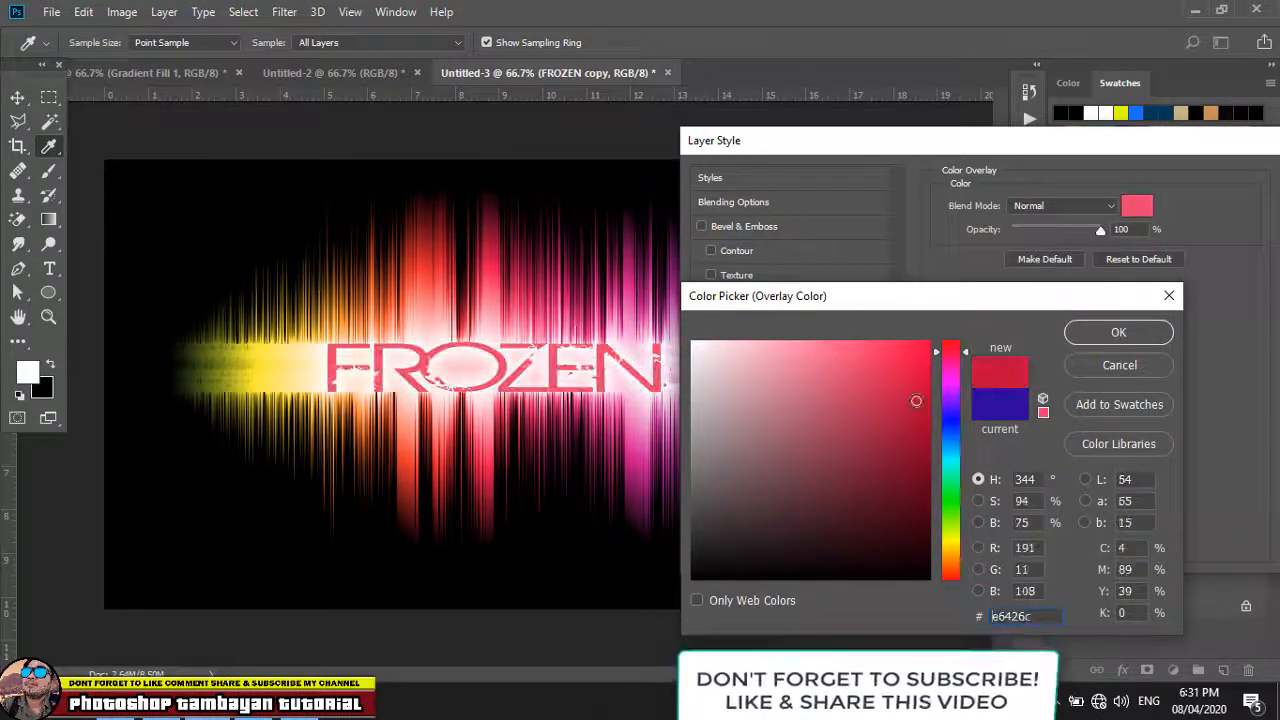
Step: Set the overlay color to deep blue 0b22ae, apply the Color Overlay to the FROZEN copy text and deselect the layer
{"action": "left_click", "coordinate": [951, 427]}
{"action": "left_click_drag", "start_coordinate": [910, 493], "coordinate": [915, 416]}
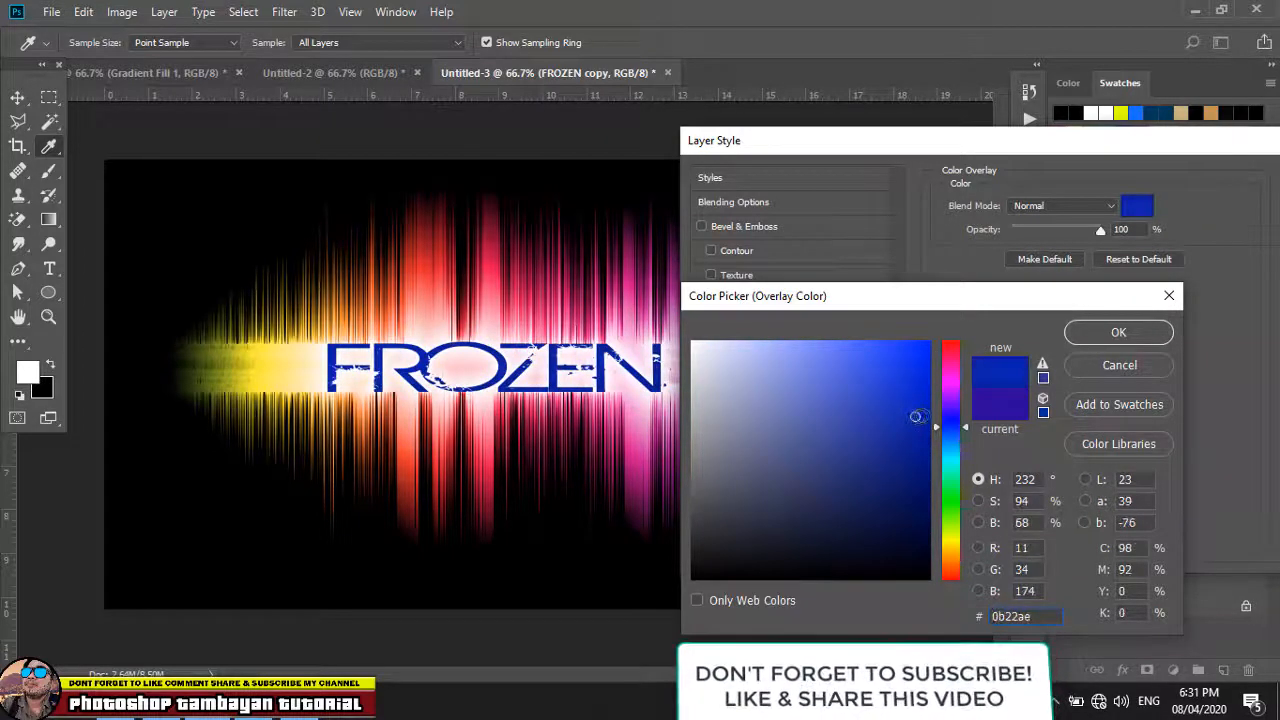
{"action": "left_click", "coordinate": [1098, 337]}
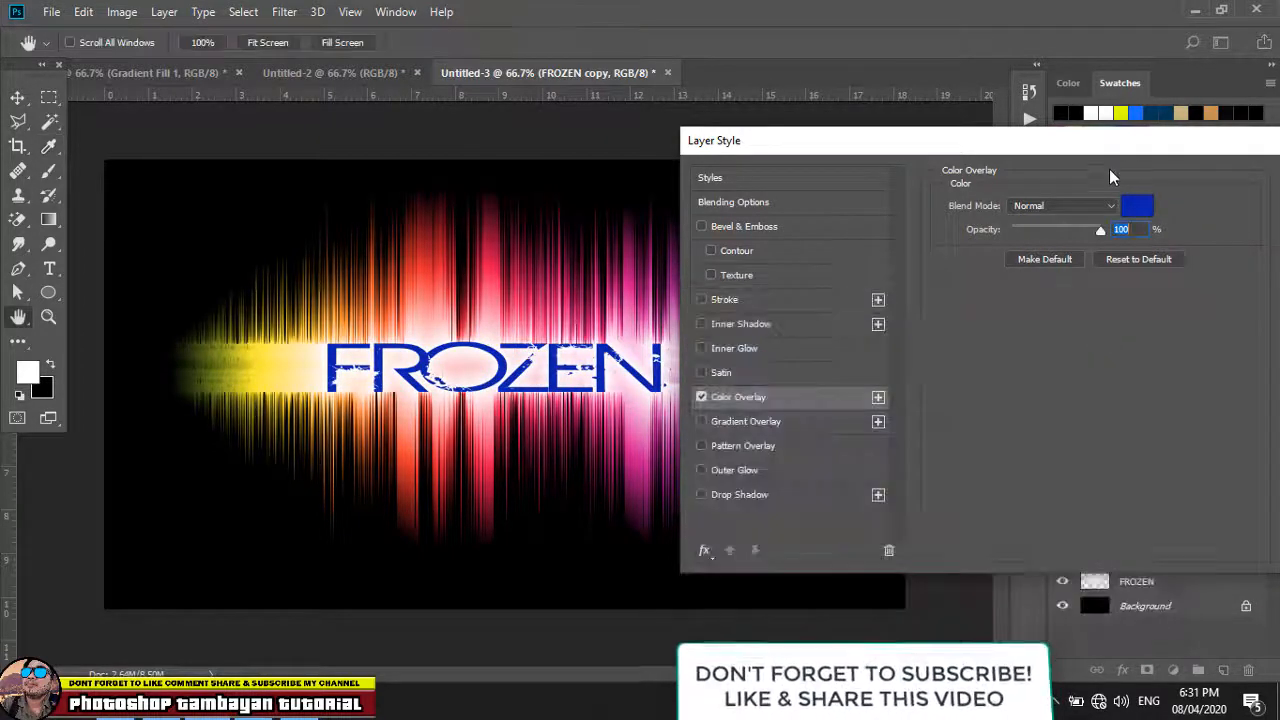
{"action": "left_click", "coordinate": [1172, 254]}
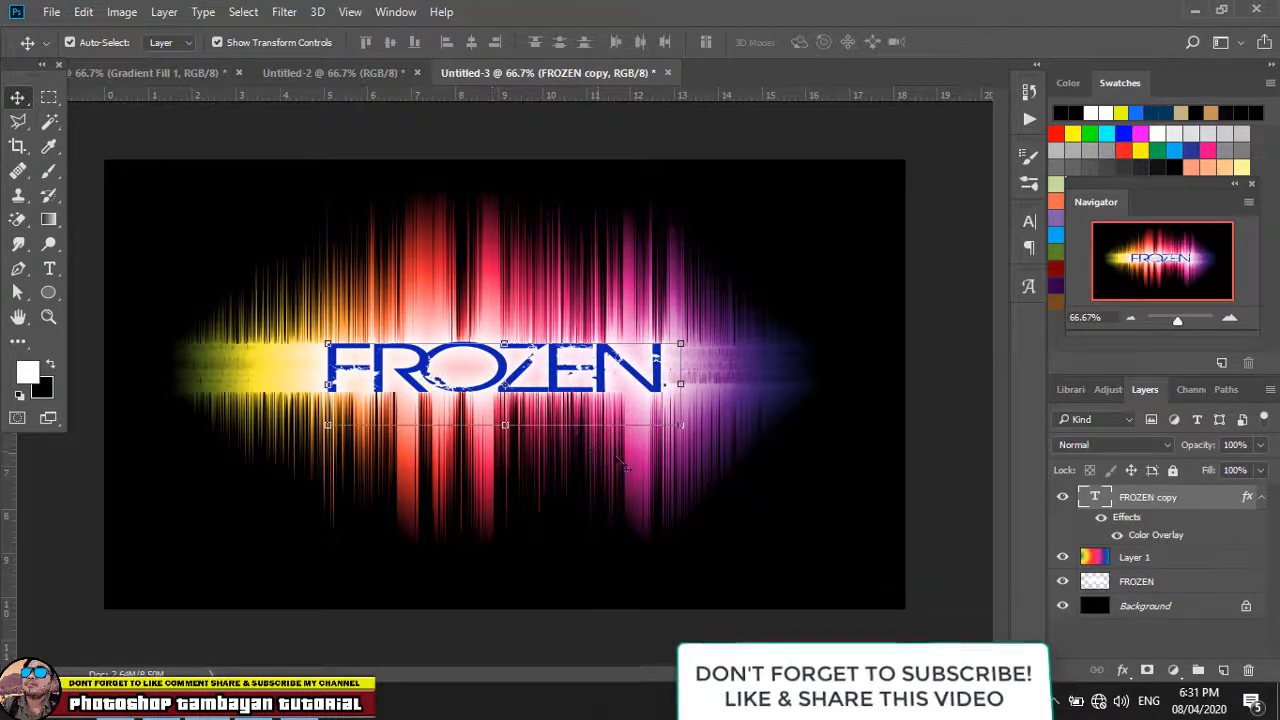
{"action": "left_click", "coordinate": [940, 372]}
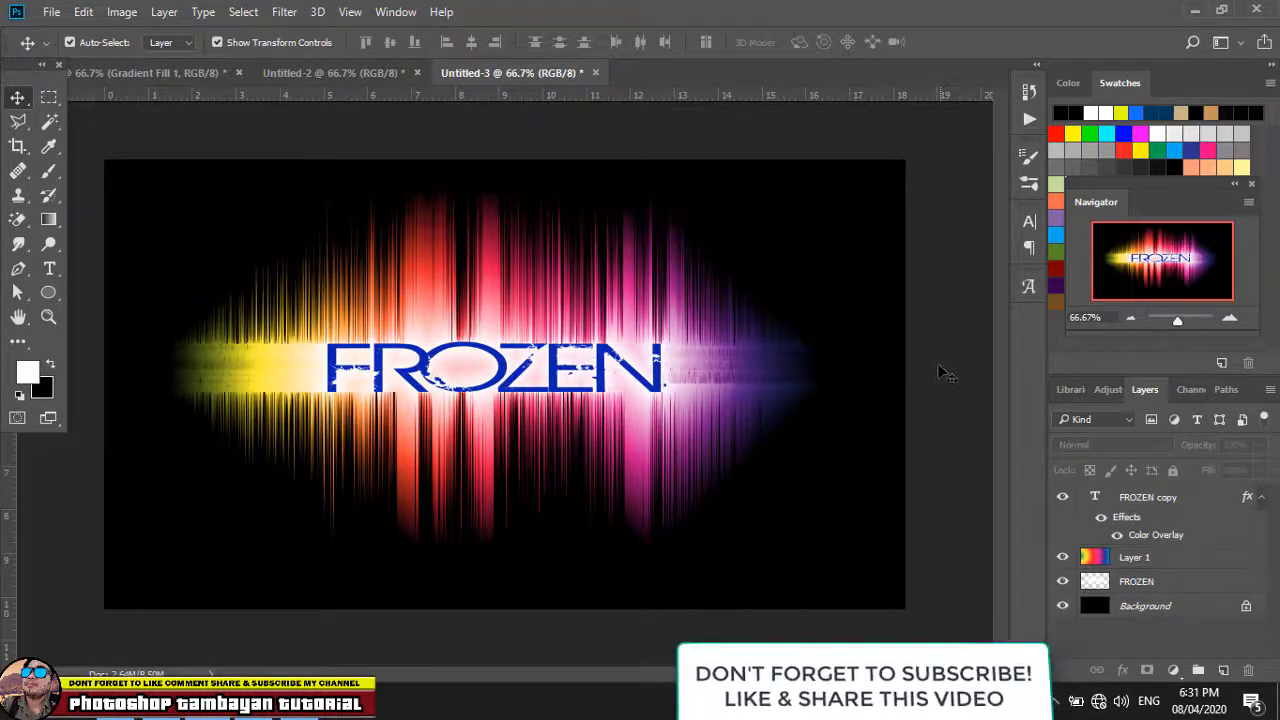